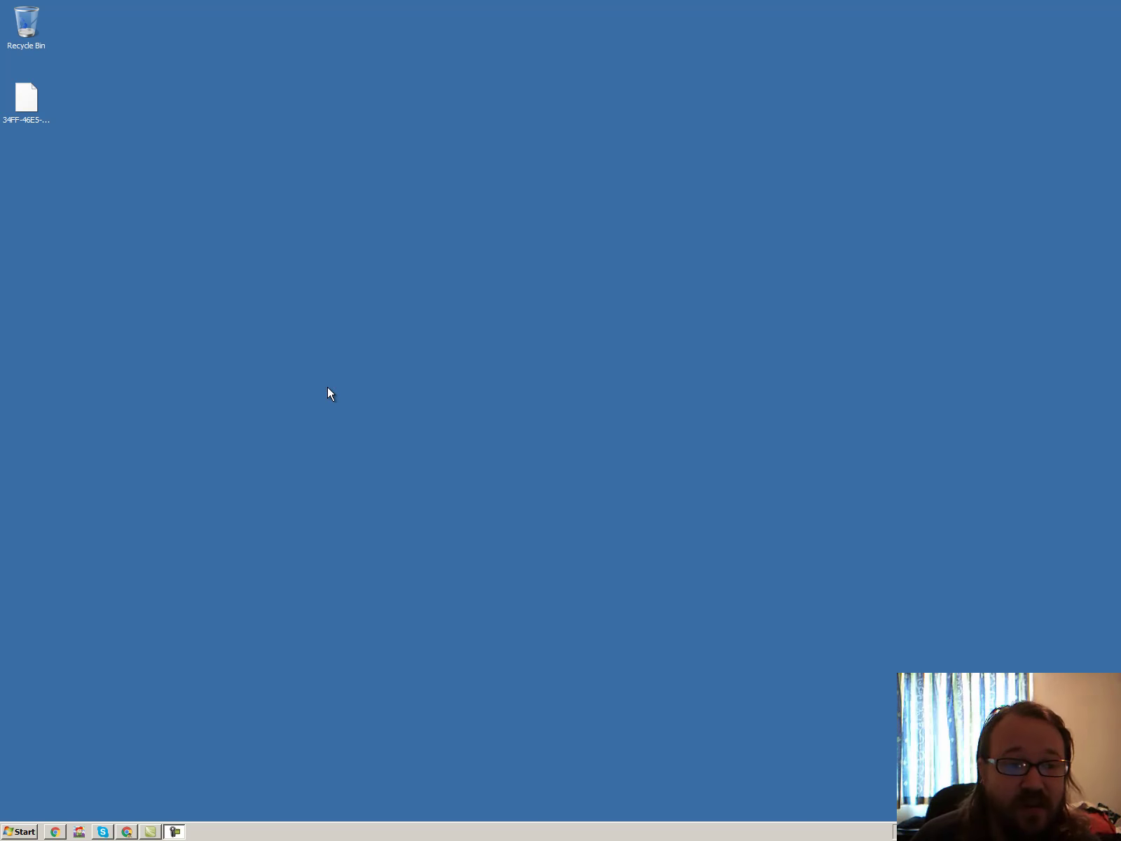
{"action": "left_click", "coordinate": [29, 115]}
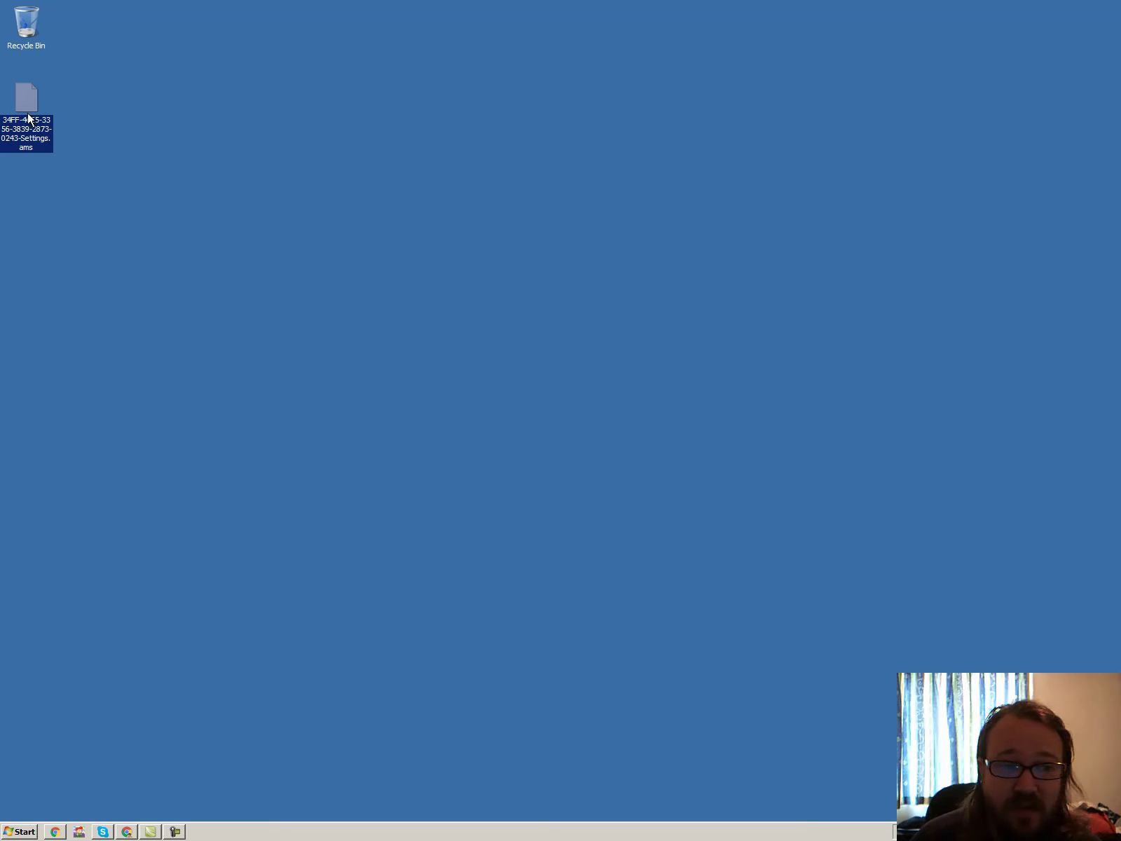
{"action": "left_click", "coordinate": [178, 420]}
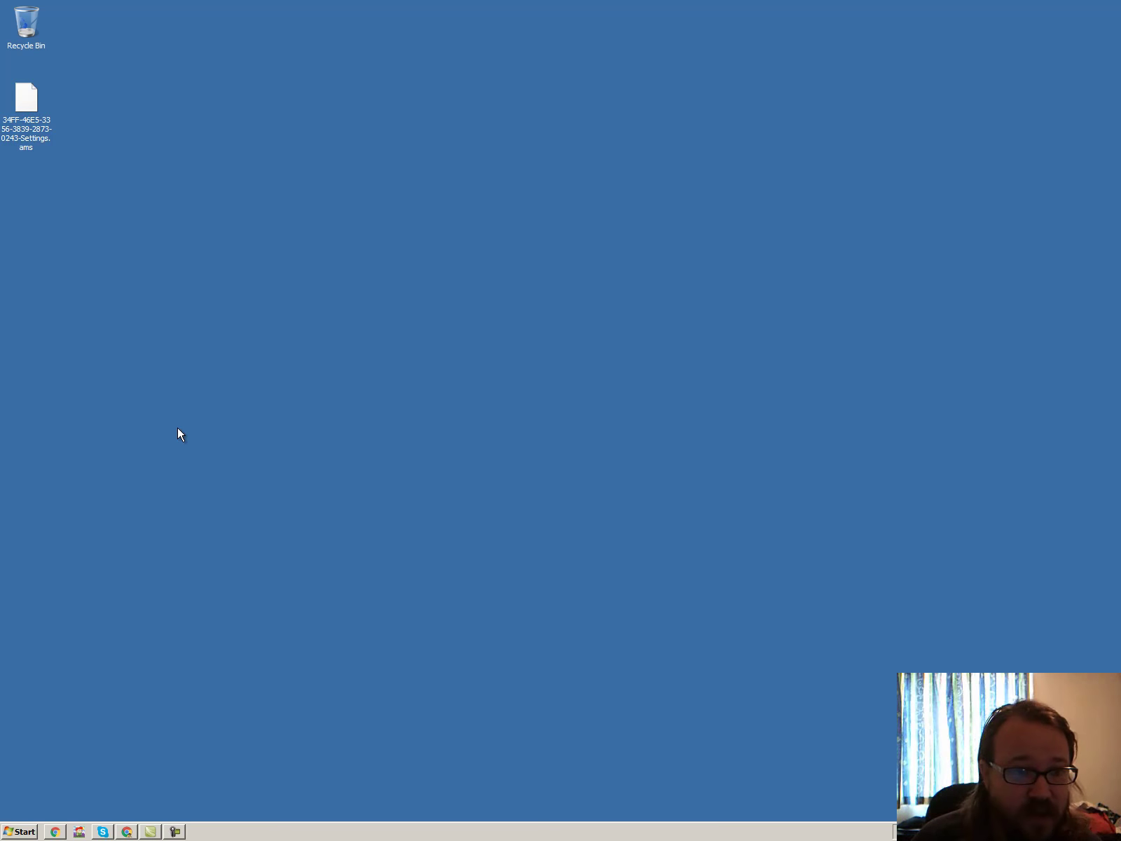
- Switch to Chrome, download the AMS-2000 Control Center V3 Beta Windows software from nlrsystems.com, and keep the blocked file
{"action": "left_click", "coordinate": [127, 831]}
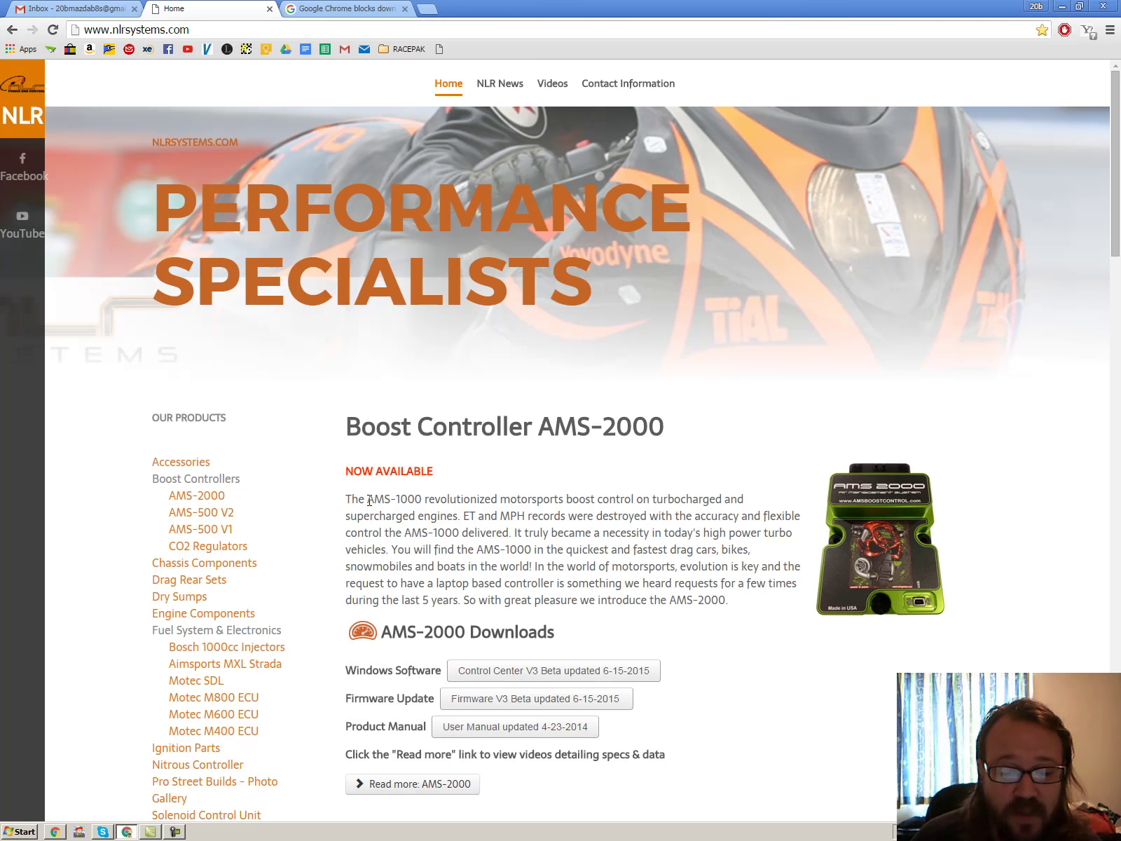
{"action": "left_click", "coordinate": [529, 672]}
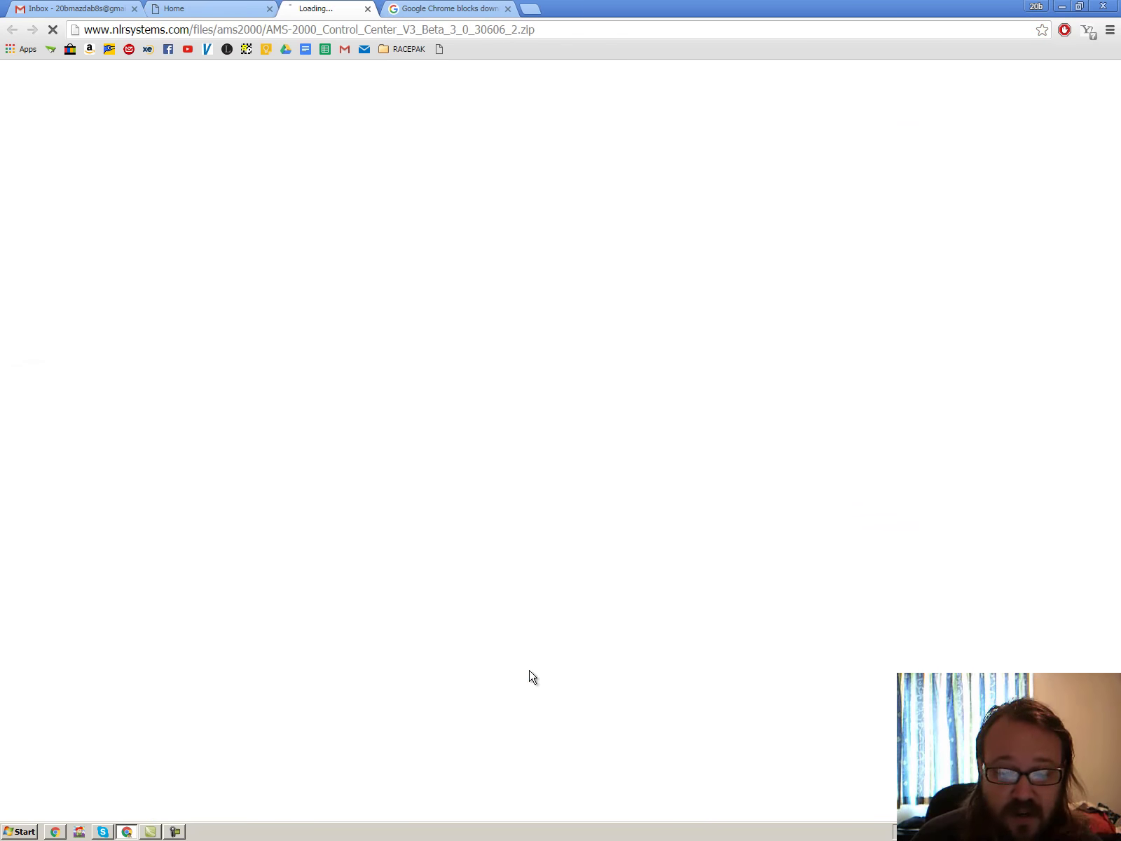
{"action": "left_click", "coordinate": [508, 566]}
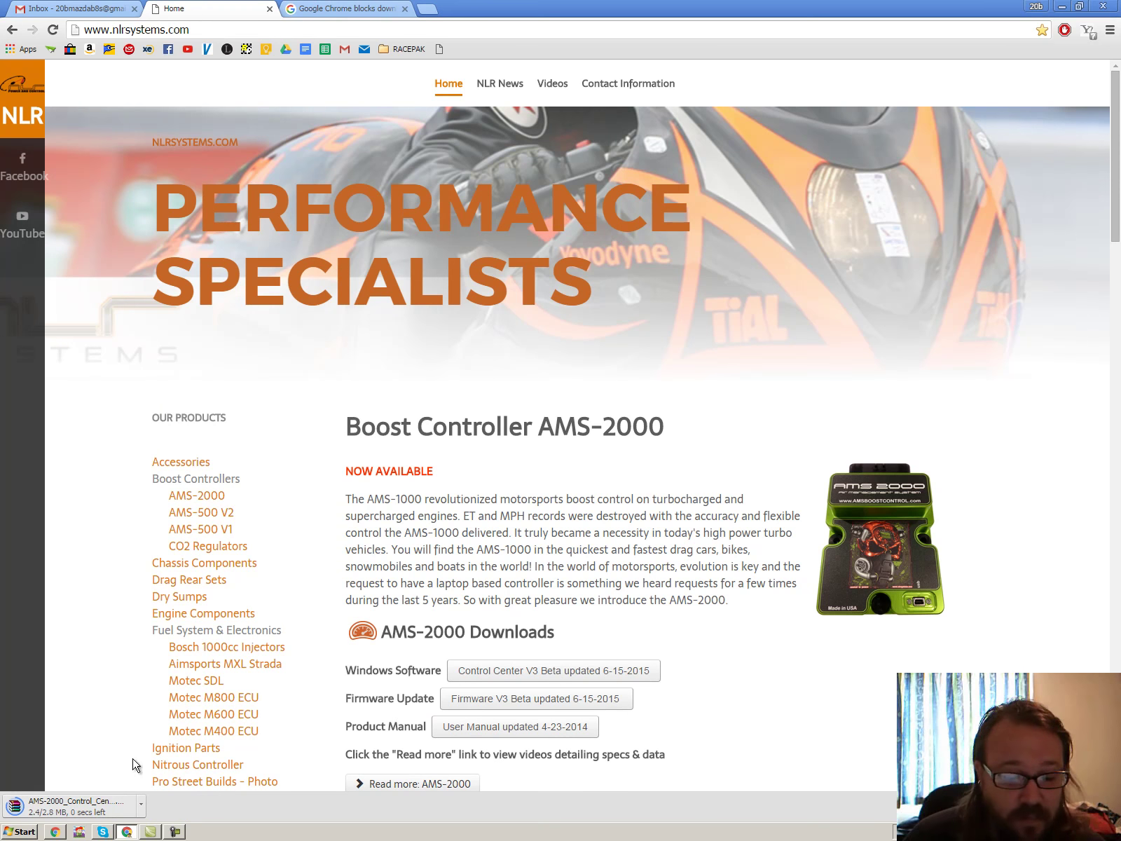
{"action": "left_click", "coordinate": [287, 806]}
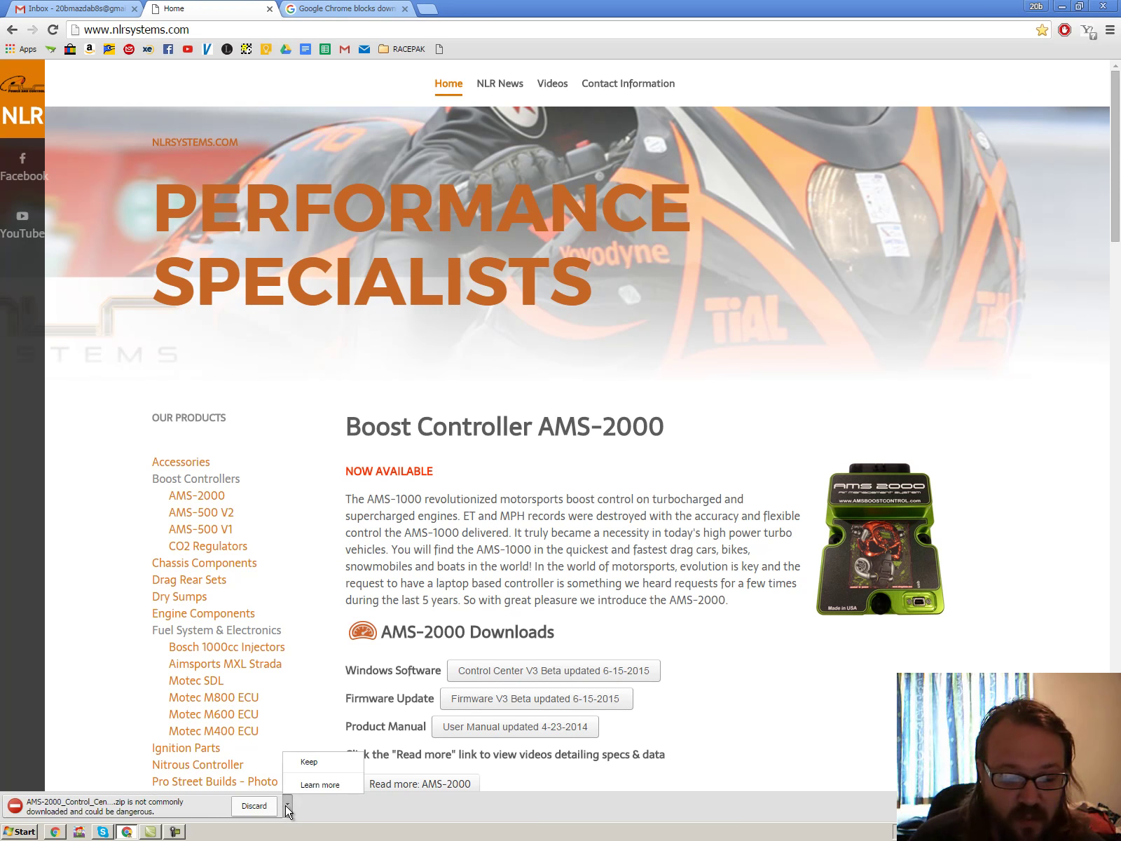
{"action": "left_click", "coordinate": [316, 764]}
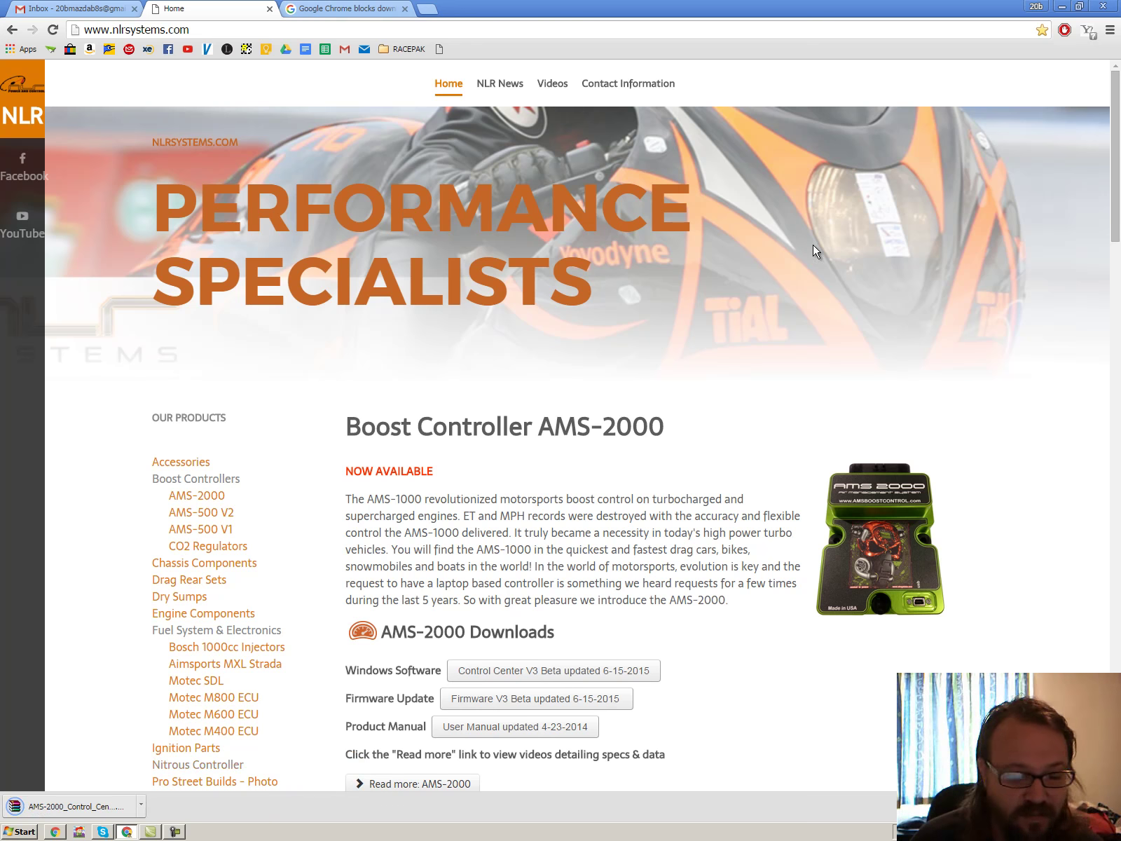
{"action": "left_click", "coordinate": [1062, 7]}
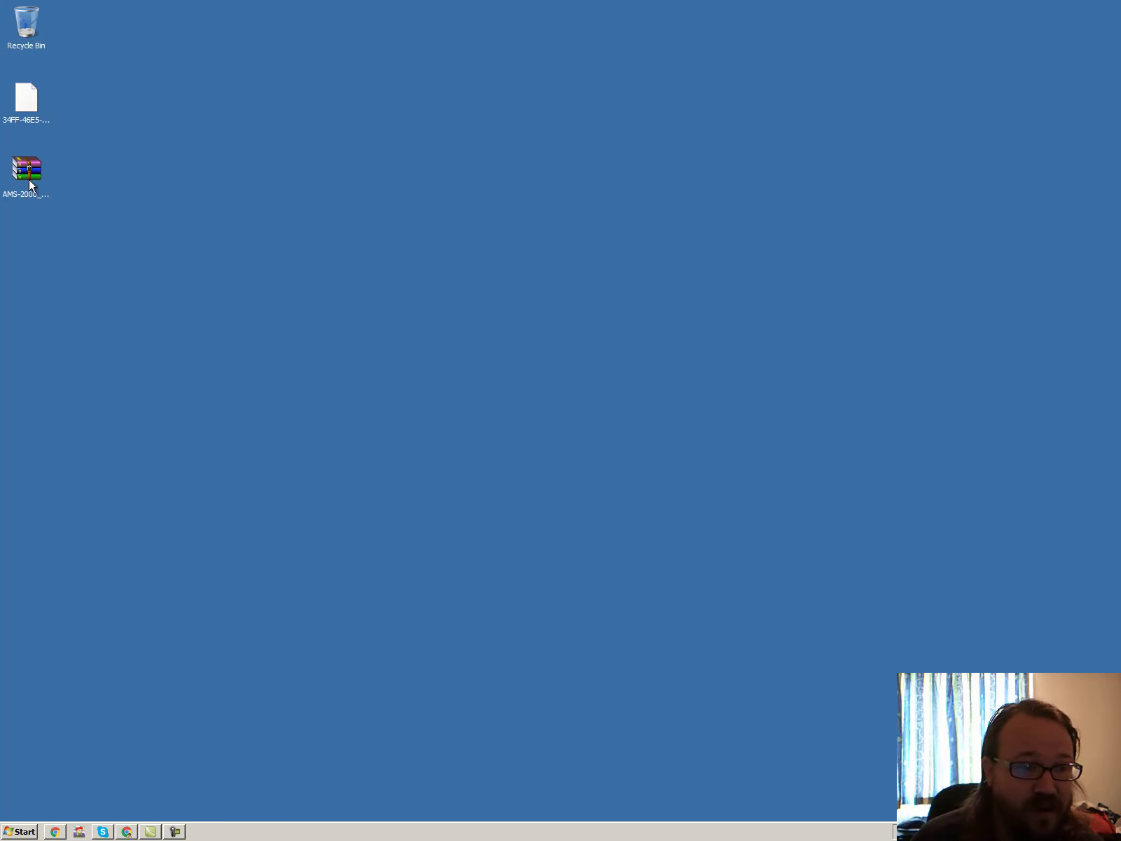
- Extract the downloaded AMS-2000 Control Center archive onto the desktop and open the extracted folder
{"action": "right_click", "coordinate": [212, 232]}
{"action": "left_click", "coordinate": [225, 262]}
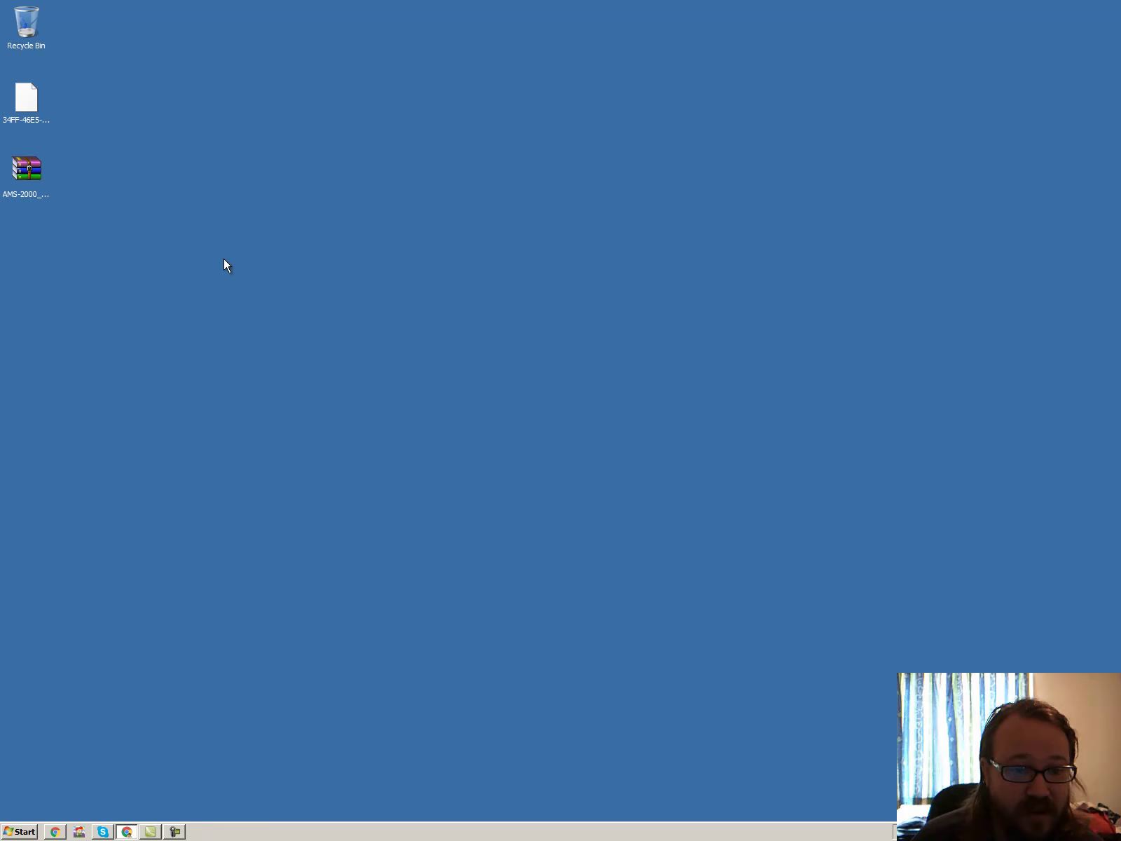
{"action": "double_click", "coordinate": [27, 247]}
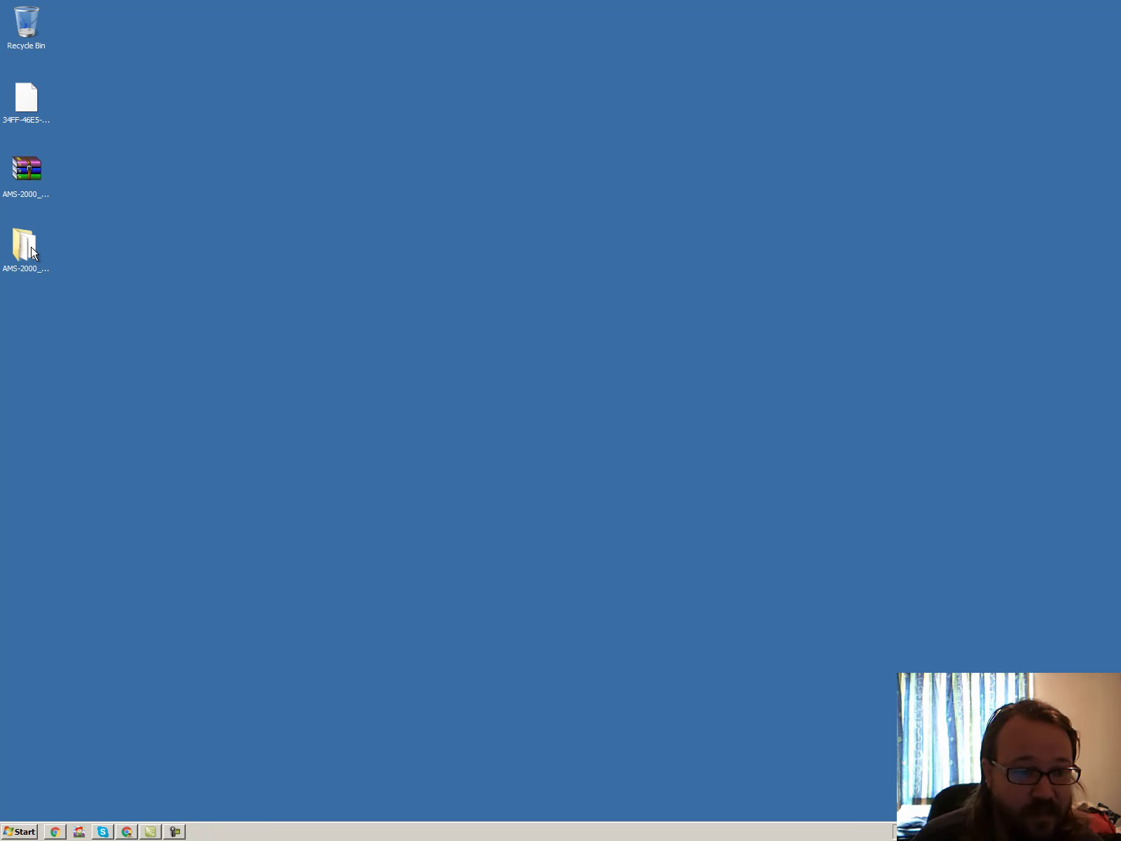
- Install AMS-2000 Control Center 3 from AMS-2000 Deployment.msi for everyone in the default folder, then close the installer folder
{"action": "double_click", "coordinate": [511, 196]}
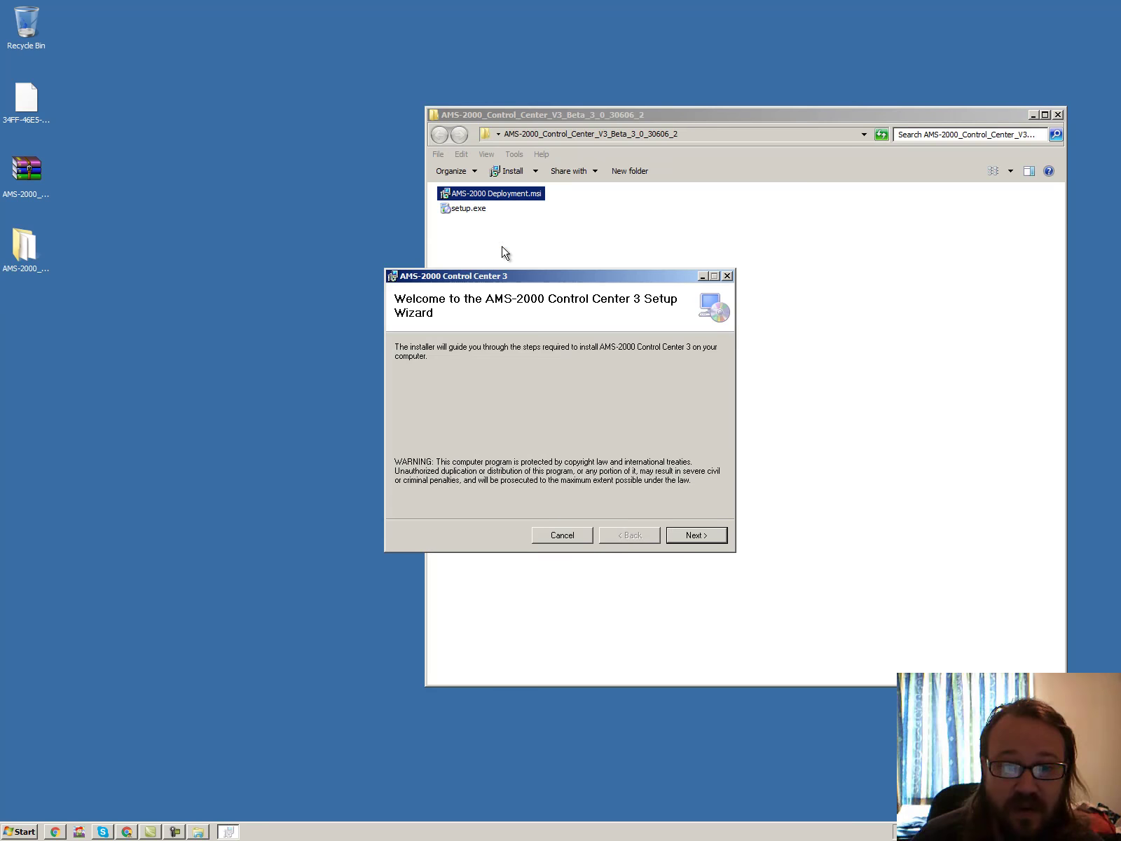
{"action": "left_click", "coordinate": [698, 535]}
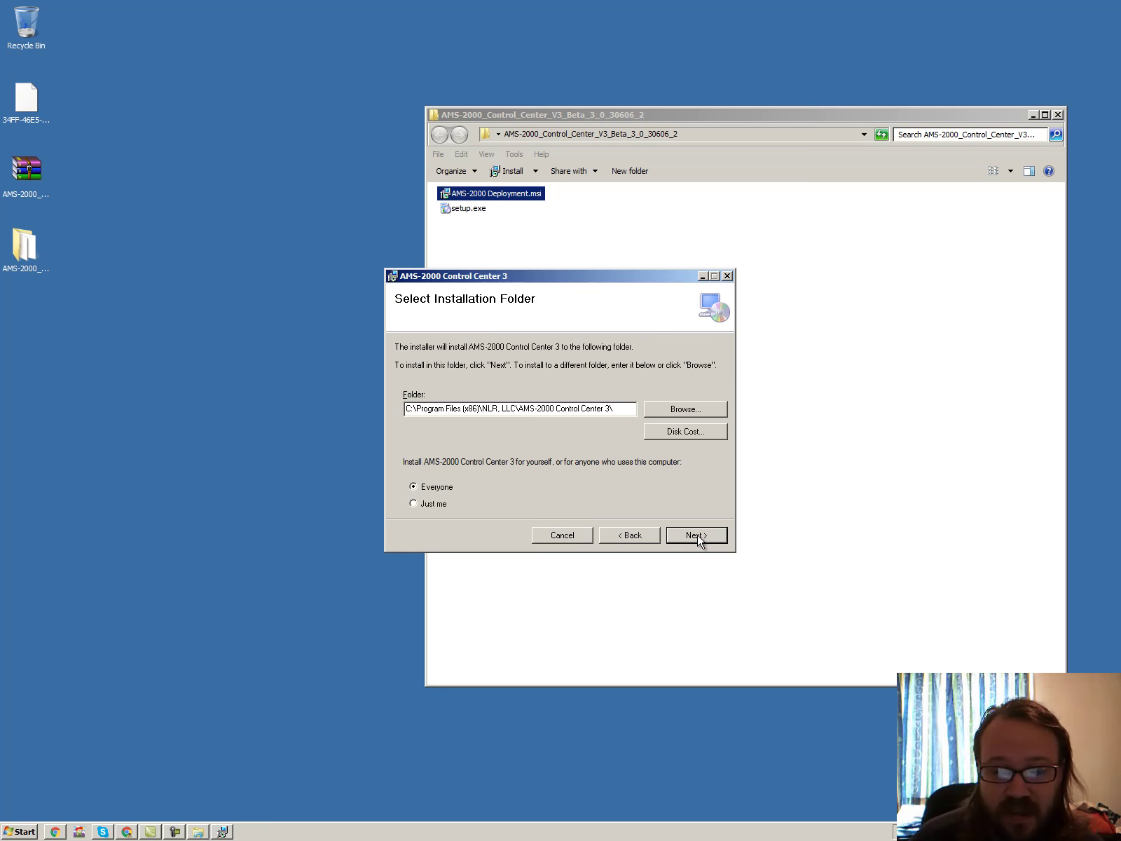
{"action": "left_click", "coordinate": [697, 535]}
{"action": "left_click", "coordinate": [698, 535]}
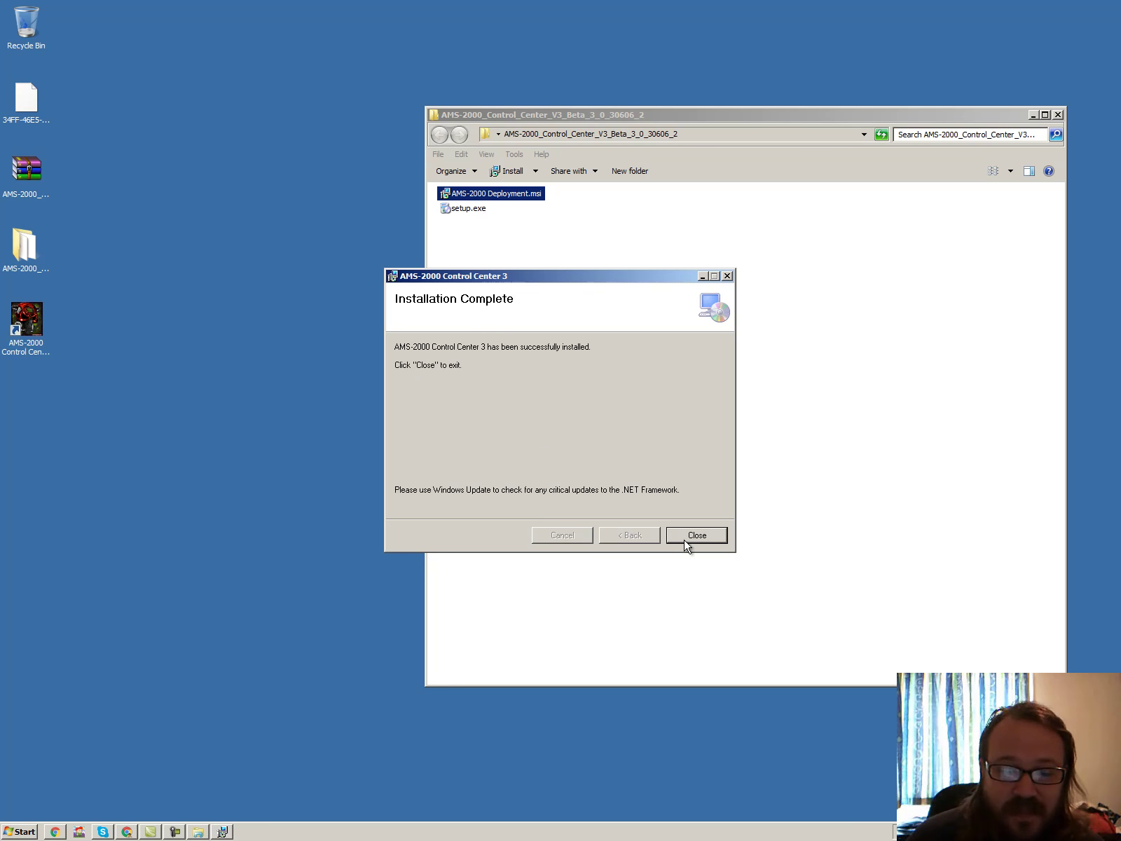
{"action": "left_click", "coordinate": [696, 536]}
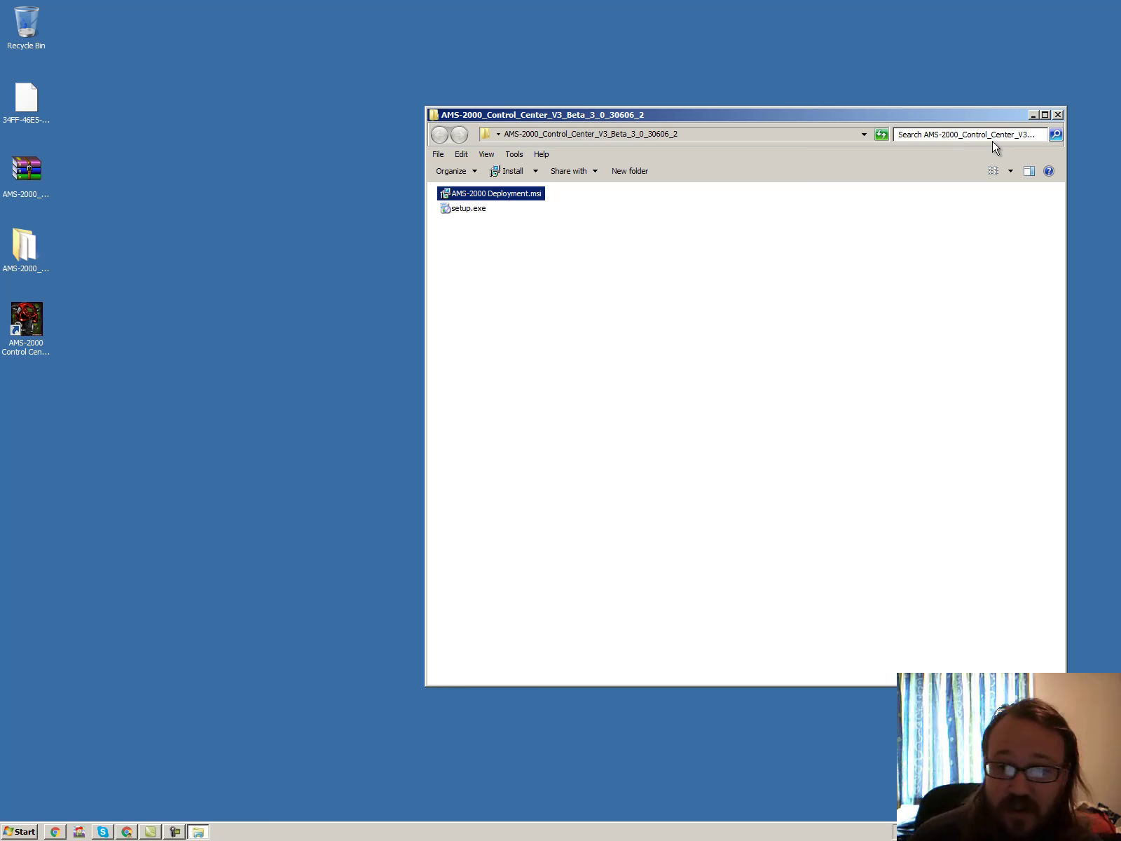
{"action": "left_click", "coordinate": [1058, 115]}
- Launch AMS-2000 Control Center 3 and open the Settings.ams user data file saved on the desktop
{"action": "left_click", "coordinate": [33, 322]}
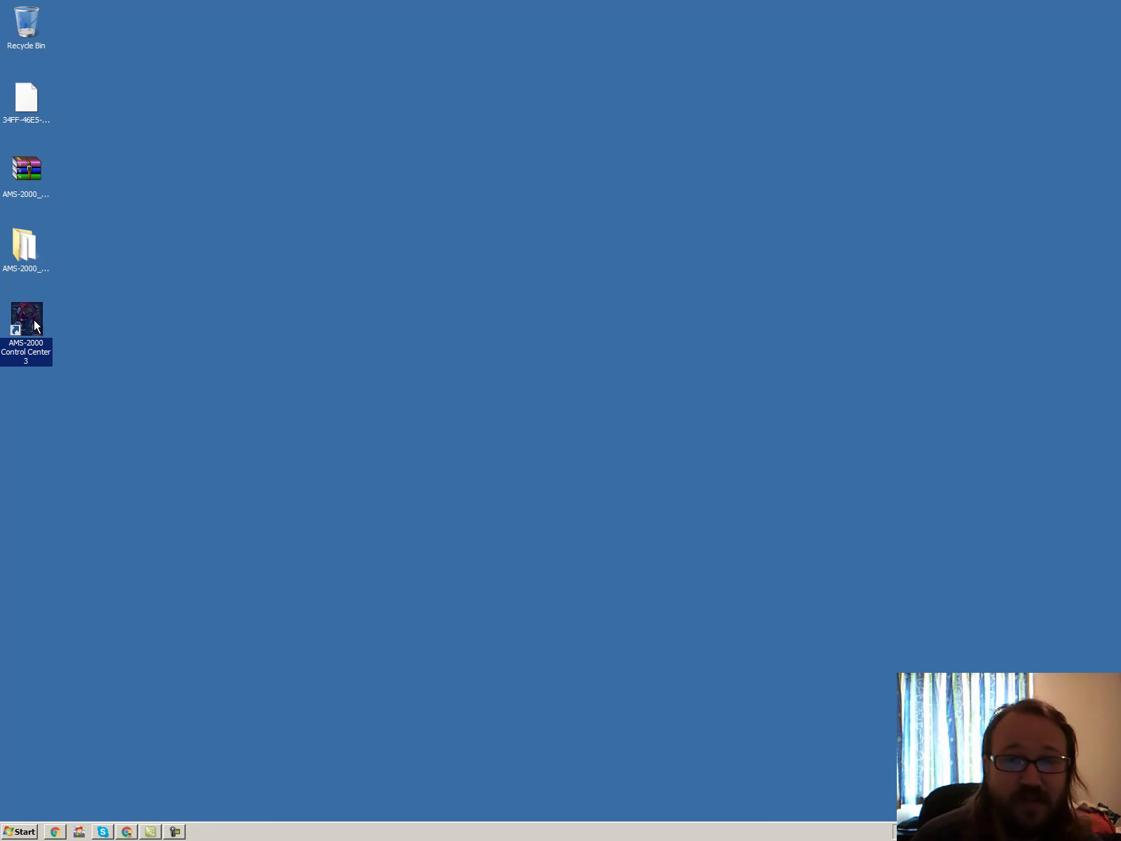
{"action": "double_click", "coordinate": [34, 321]}
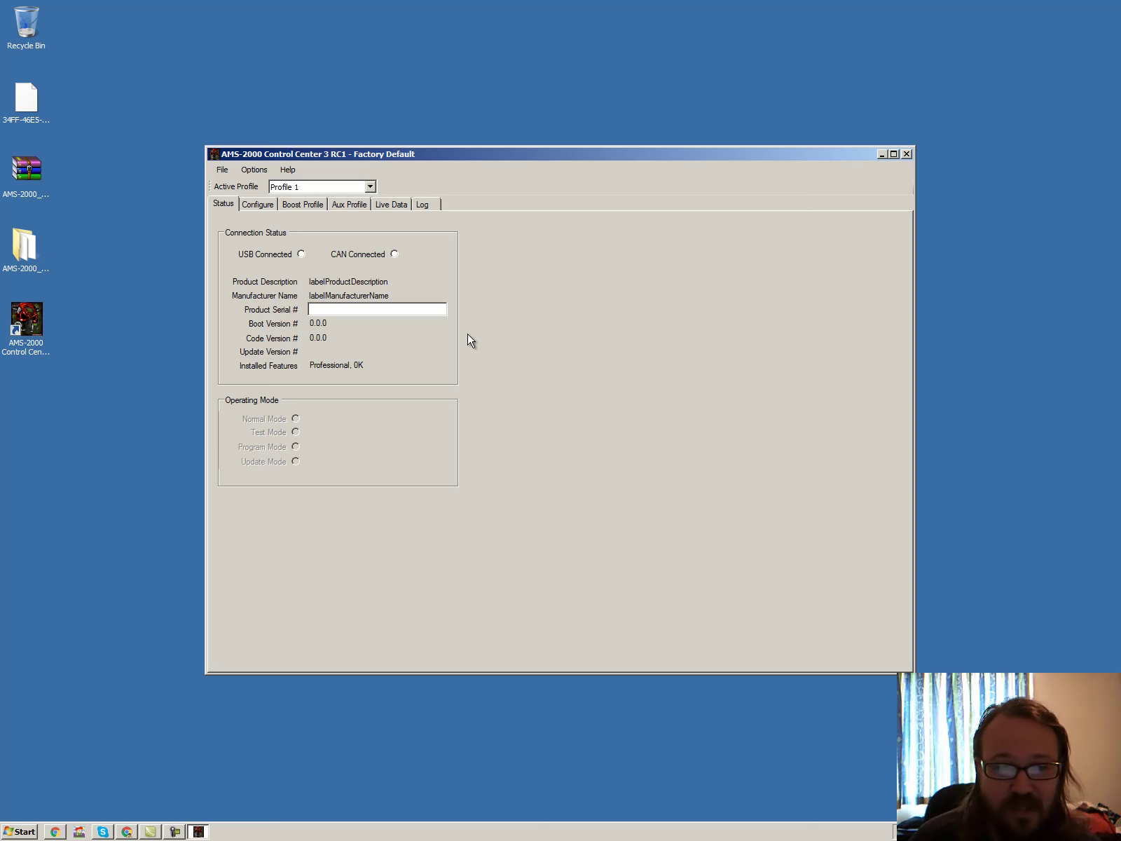
{"action": "left_click", "coordinate": [222, 172]}
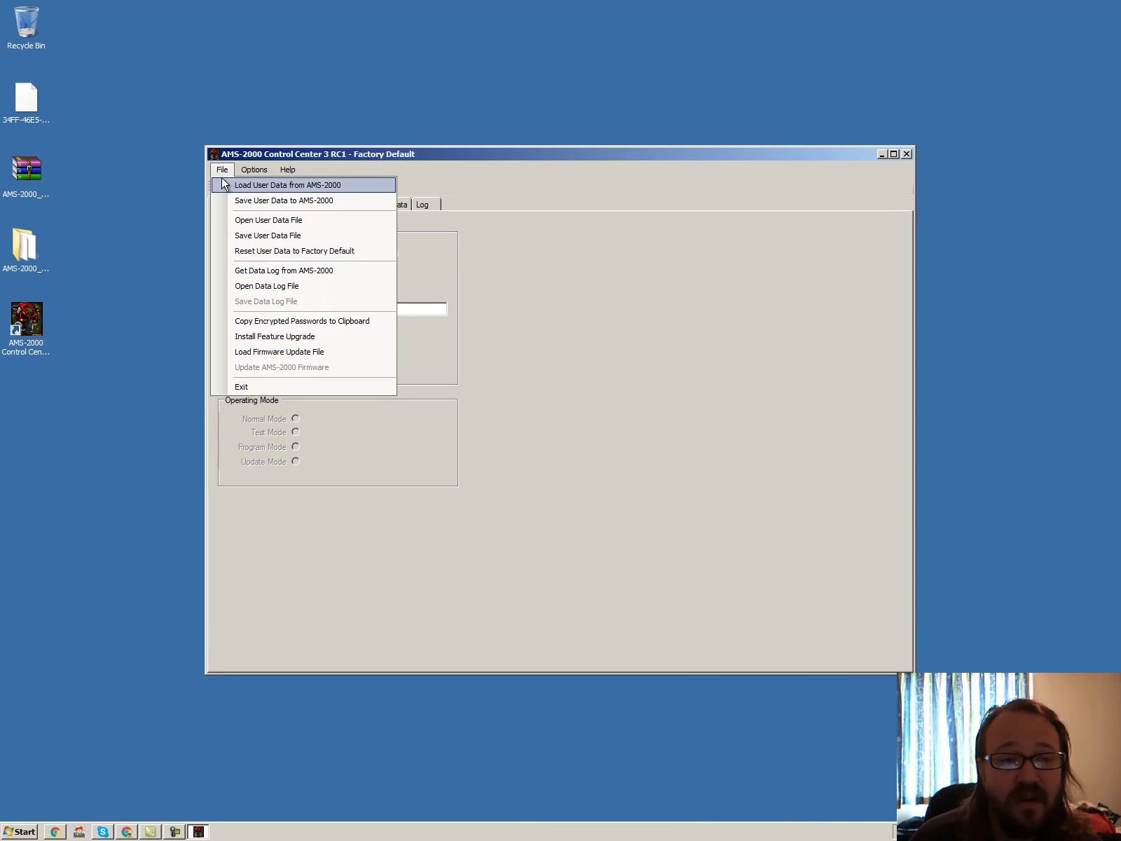
{"action": "left_click", "coordinate": [303, 222]}
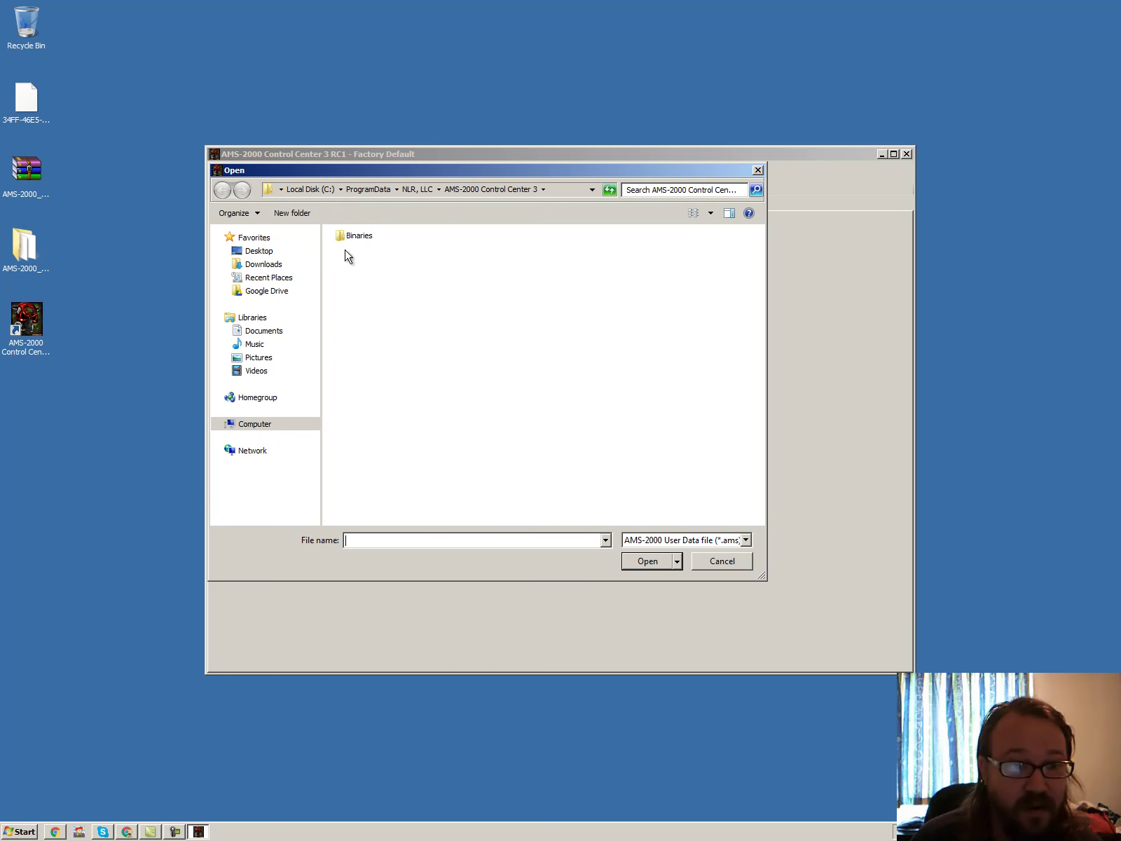
{"action": "left_click", "coordinate": [254, 251]}
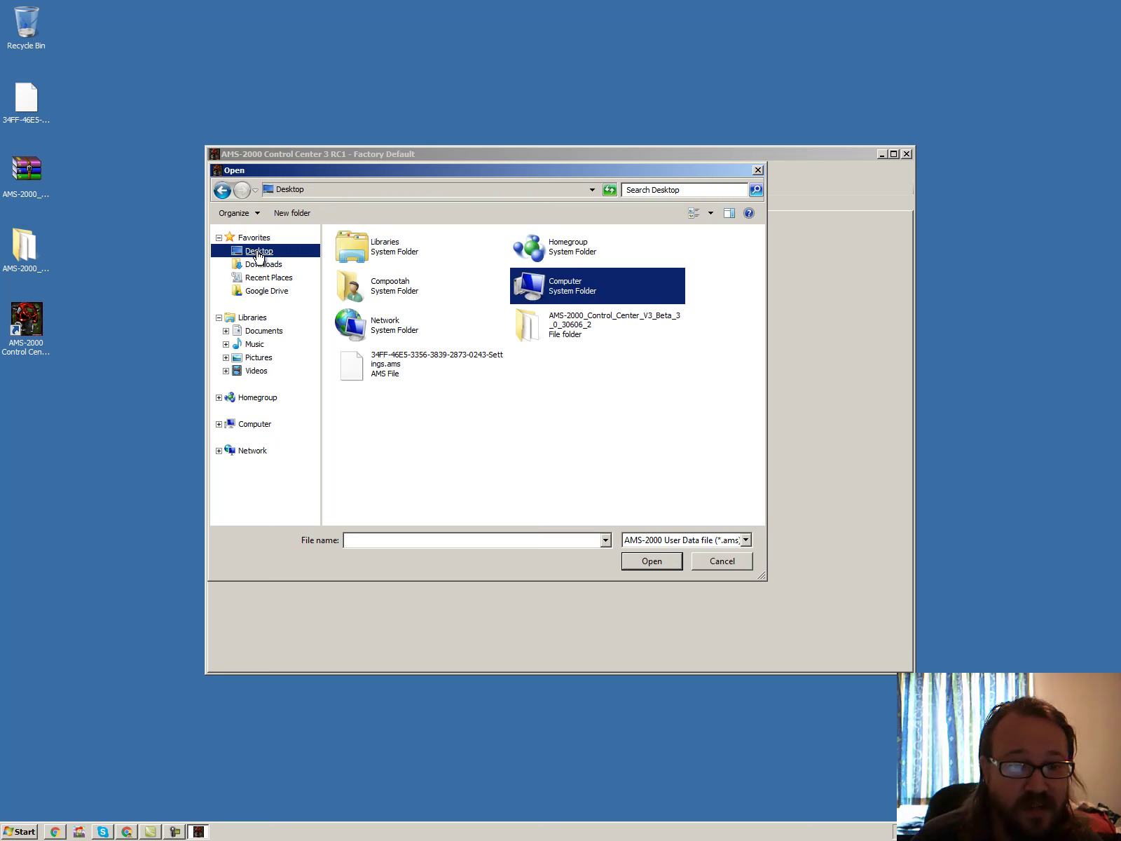
{"action": "double_click", "coordinate": [361, 371]}
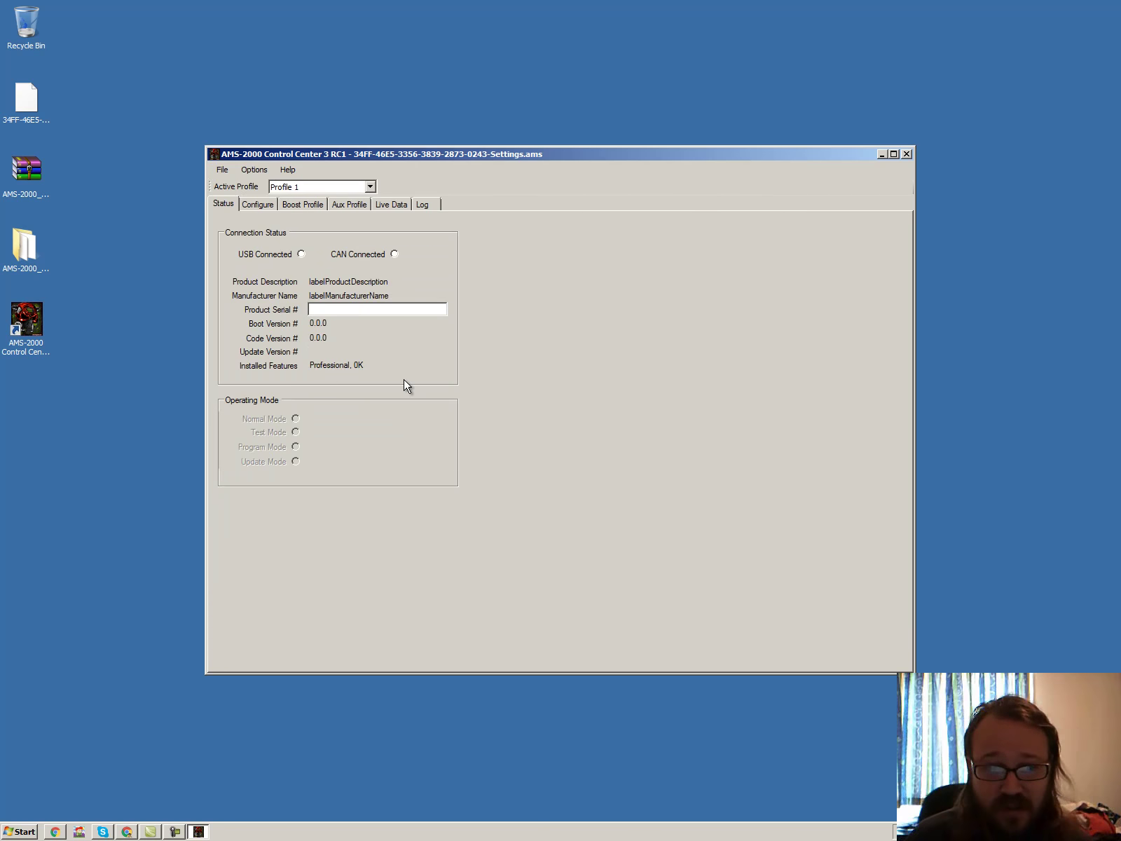
- Review the boost configuration, then view the Boost Event Time curves of Profile 1, Profile 2 and Profile 3
{"action": "left_click", "coordinate": [304, 210]}
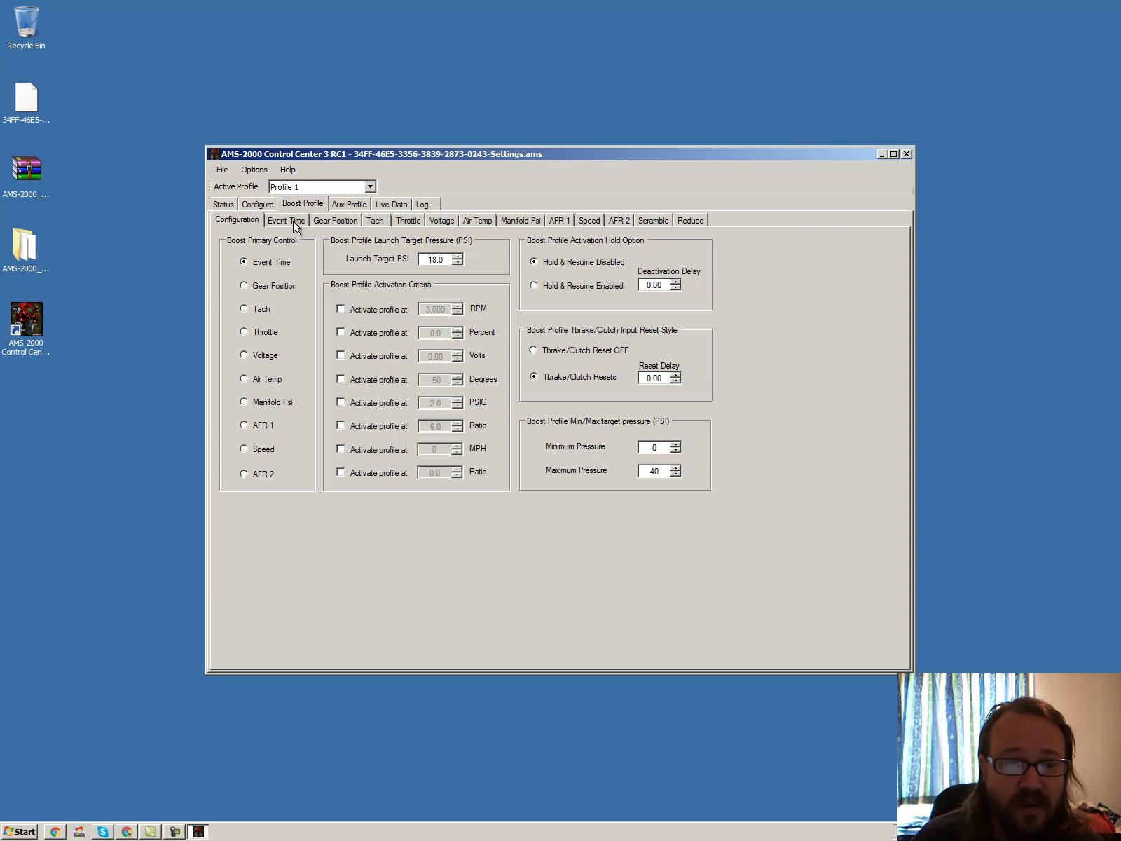
{"action": "left_click", "coordinate": [294, 221]}
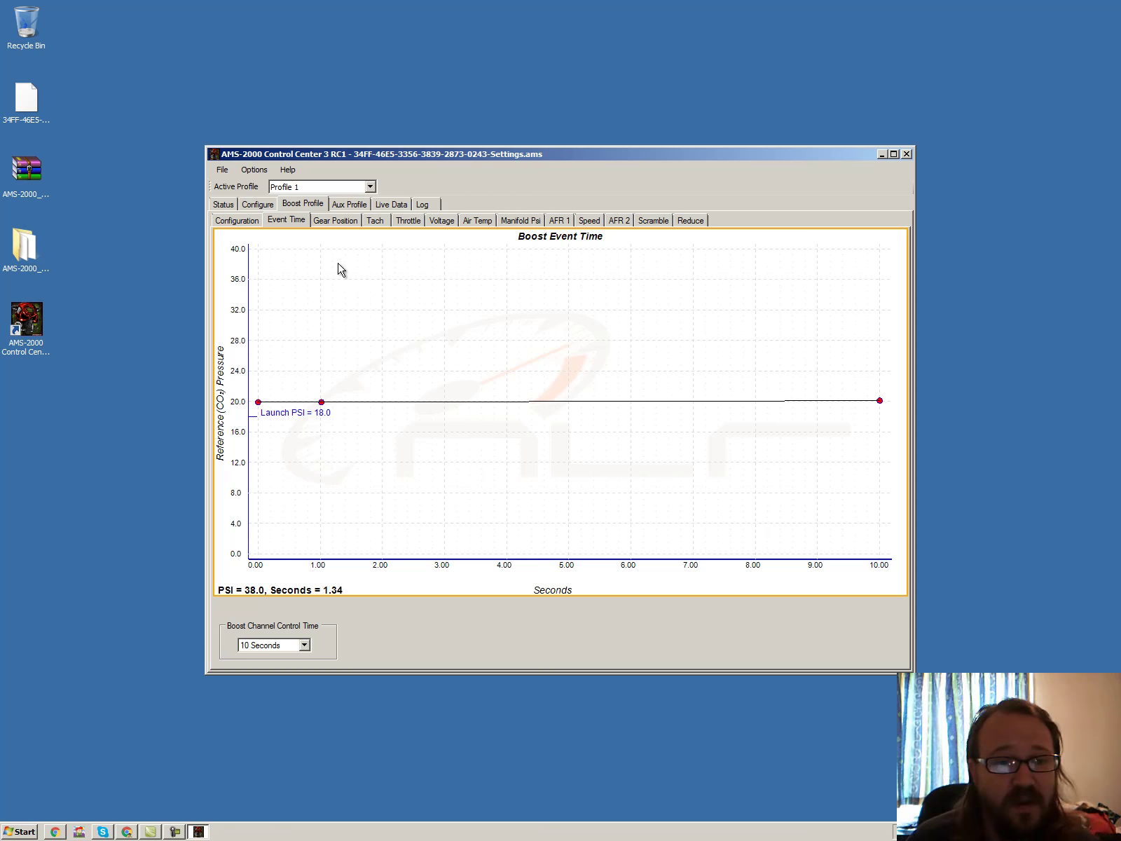
{"action": "left_click", "coordinate": [371, 187]}
{"action": "left_click", "coordinate": [366, 199]}
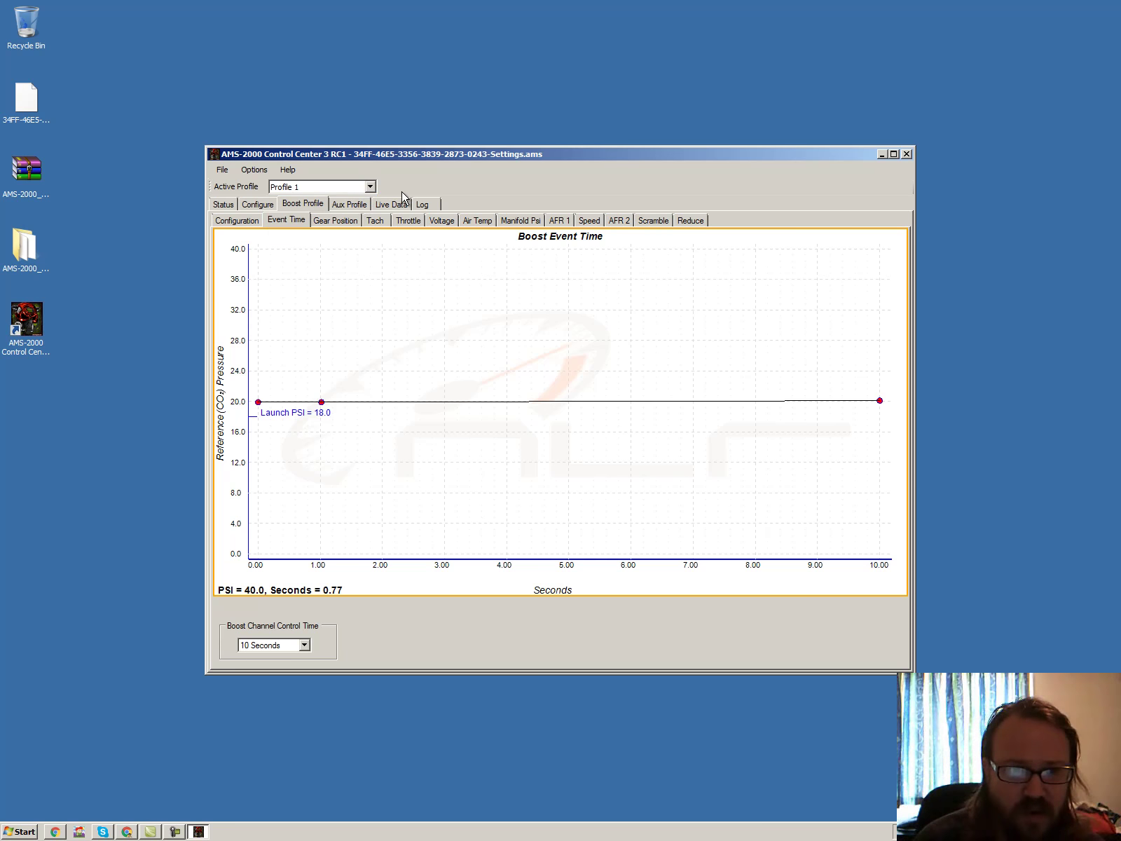
{"action": "left_click", "coordinate": [371, 189]}
{"action": "left_click", "coordinate": [359, 209]}
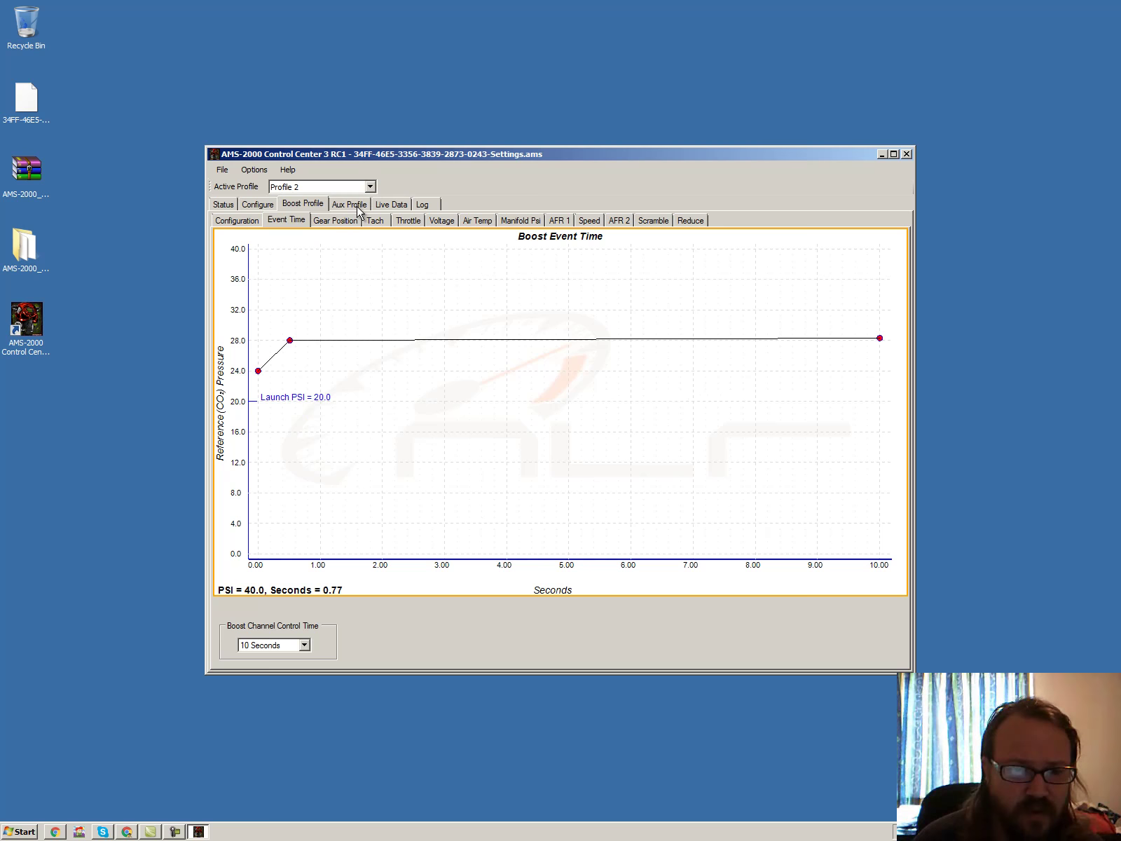
{"action": "left_click", "coordinate": [373, 193]}
{"action": "left_click", "coordinate": [364, 218]}
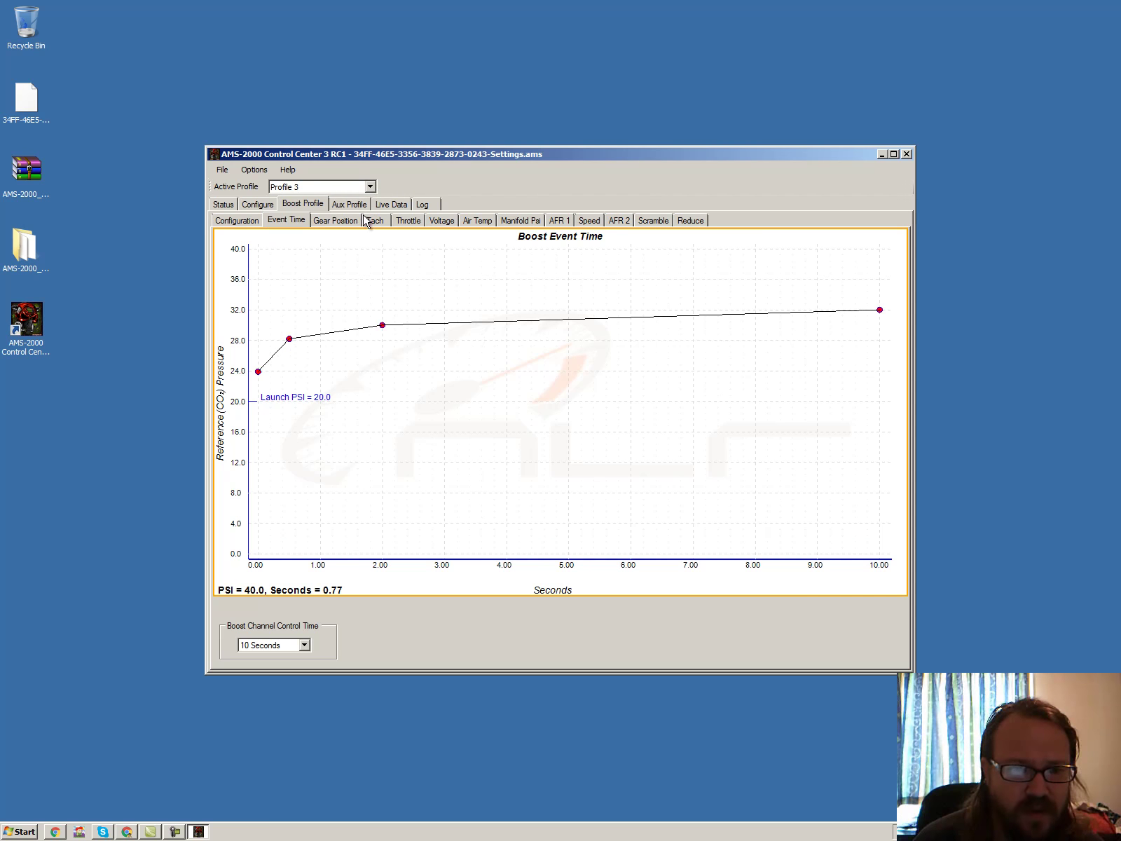
- Go back to Profile 1 and compare its launch pressure and boost ramp with those of Profiles 2 and 3
{"action": "left_click", "coordinate": [371, 188]}
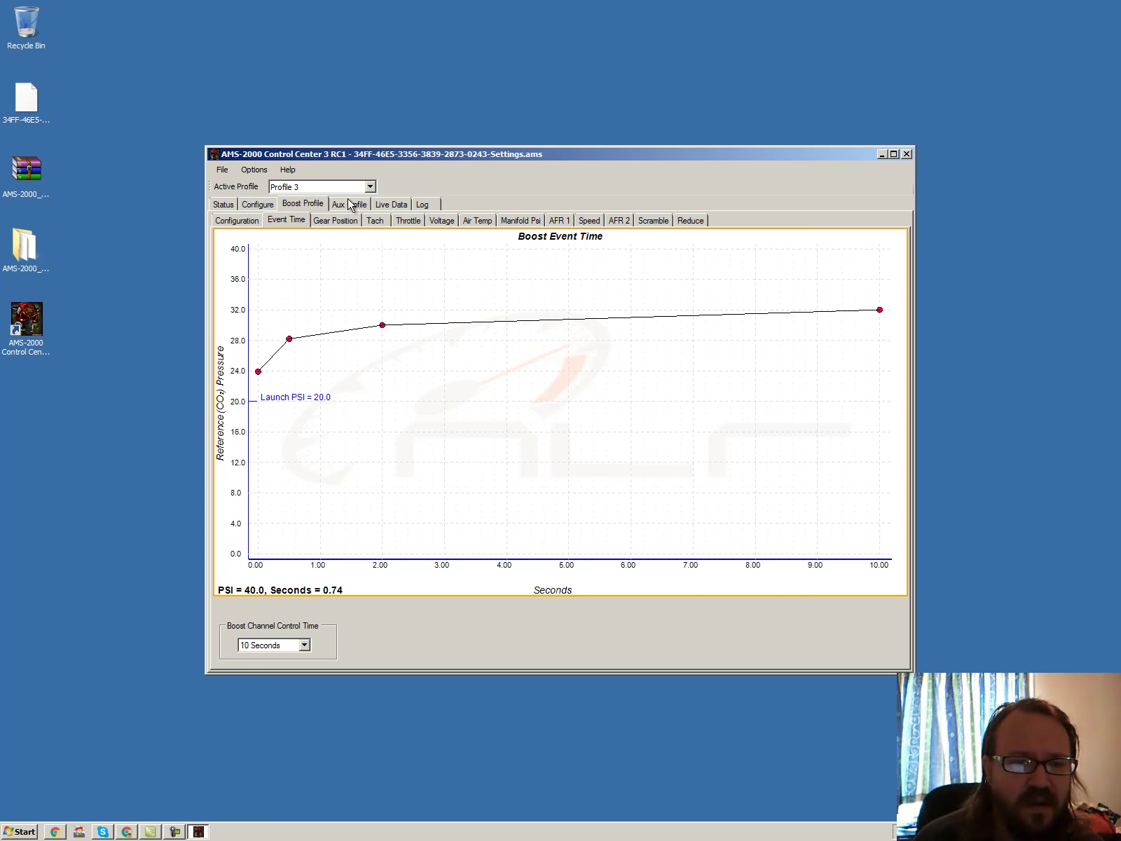
{"action": "left_click", "coordinate": [332, 227]}
{"action": "left_click", "coordinate": [368, 187]}
{"action": "left_click", "coordinate": [328, 199]}
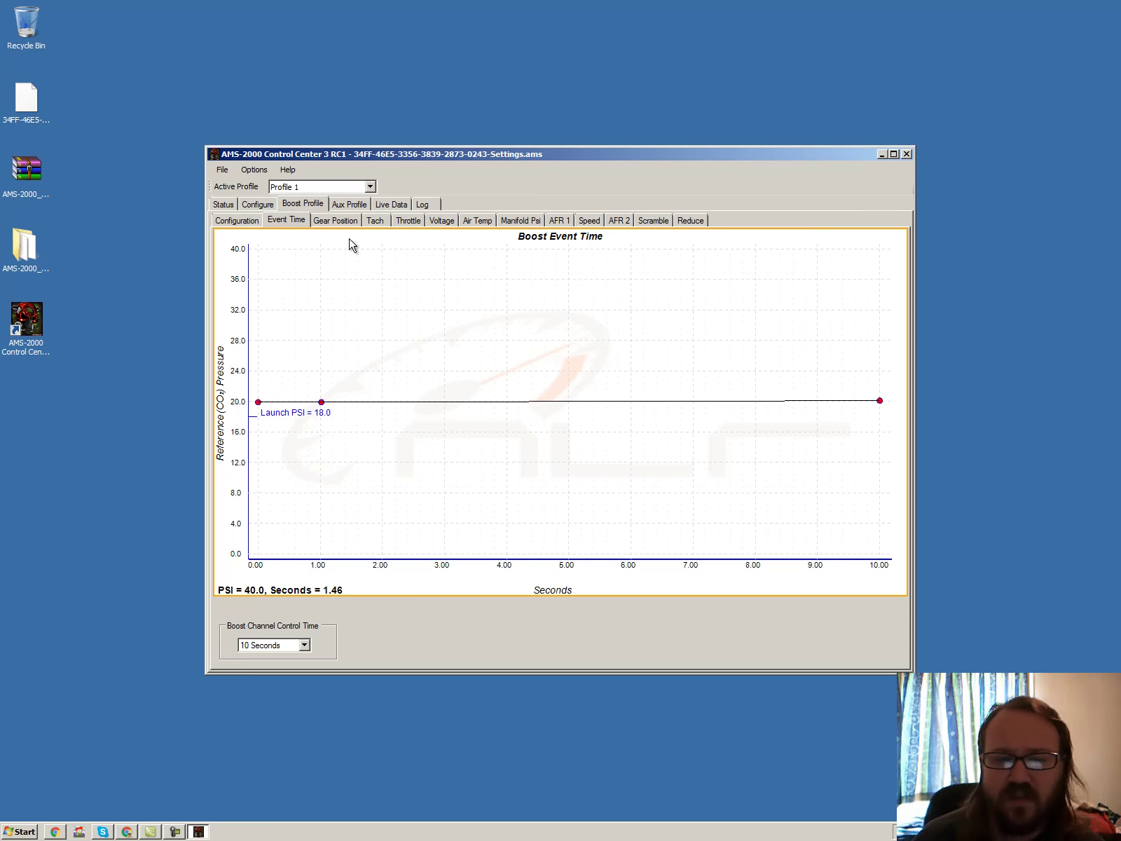
{"action": "left_click", "coordinate": [368, 188]}
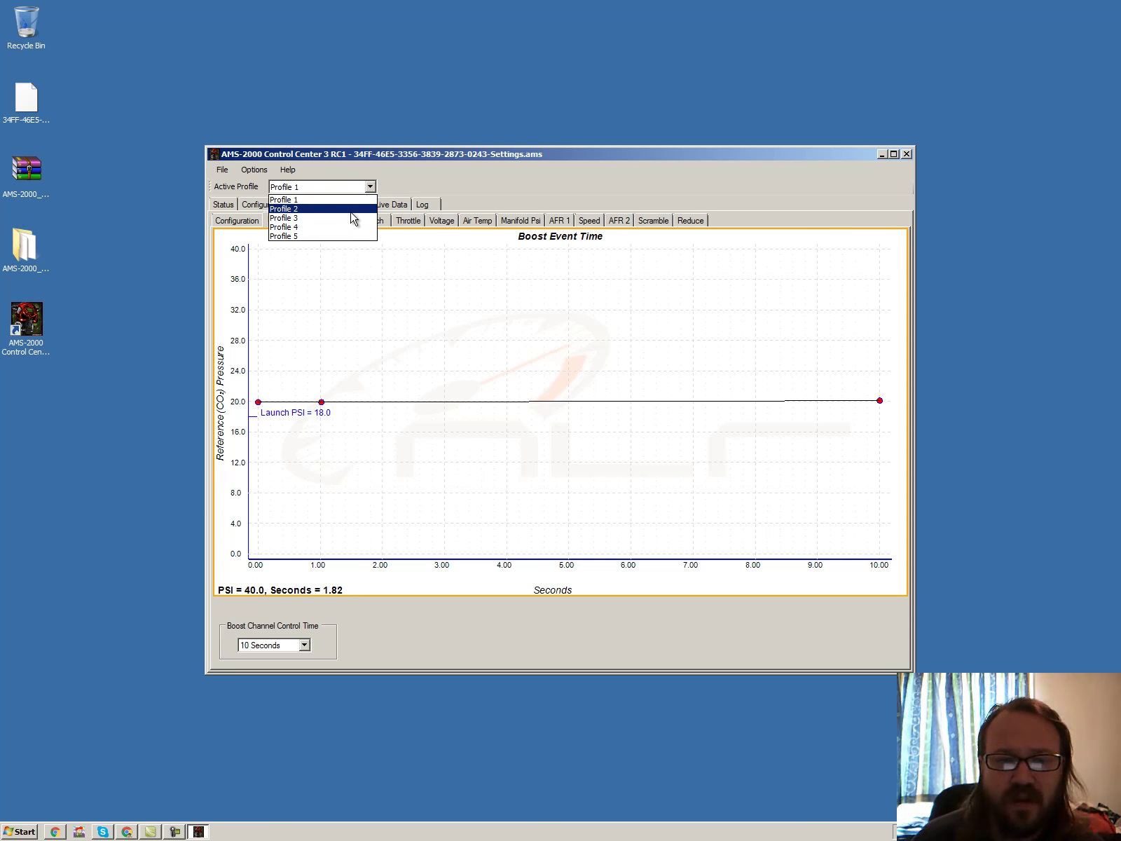
{"action": "left_click", "coordinate": [351, 211]}
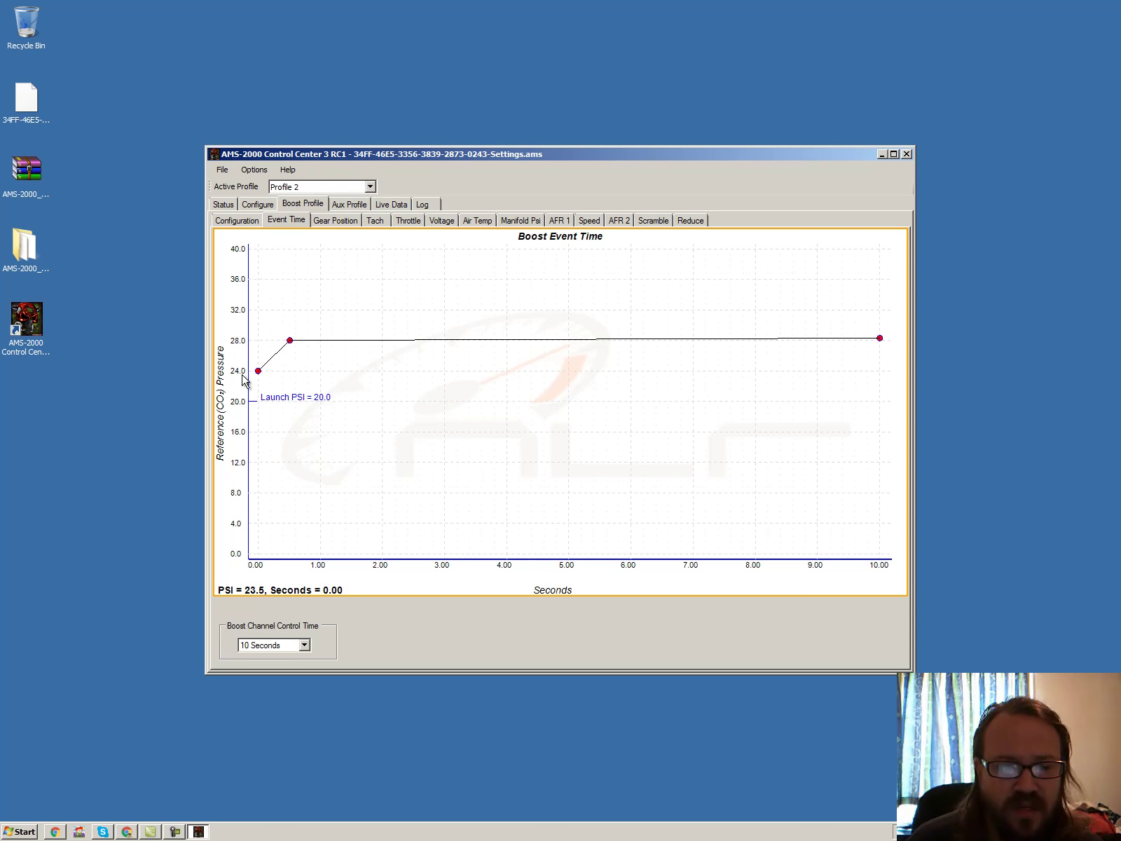
{"action": "left_click", "coordinate": [368, 187]}
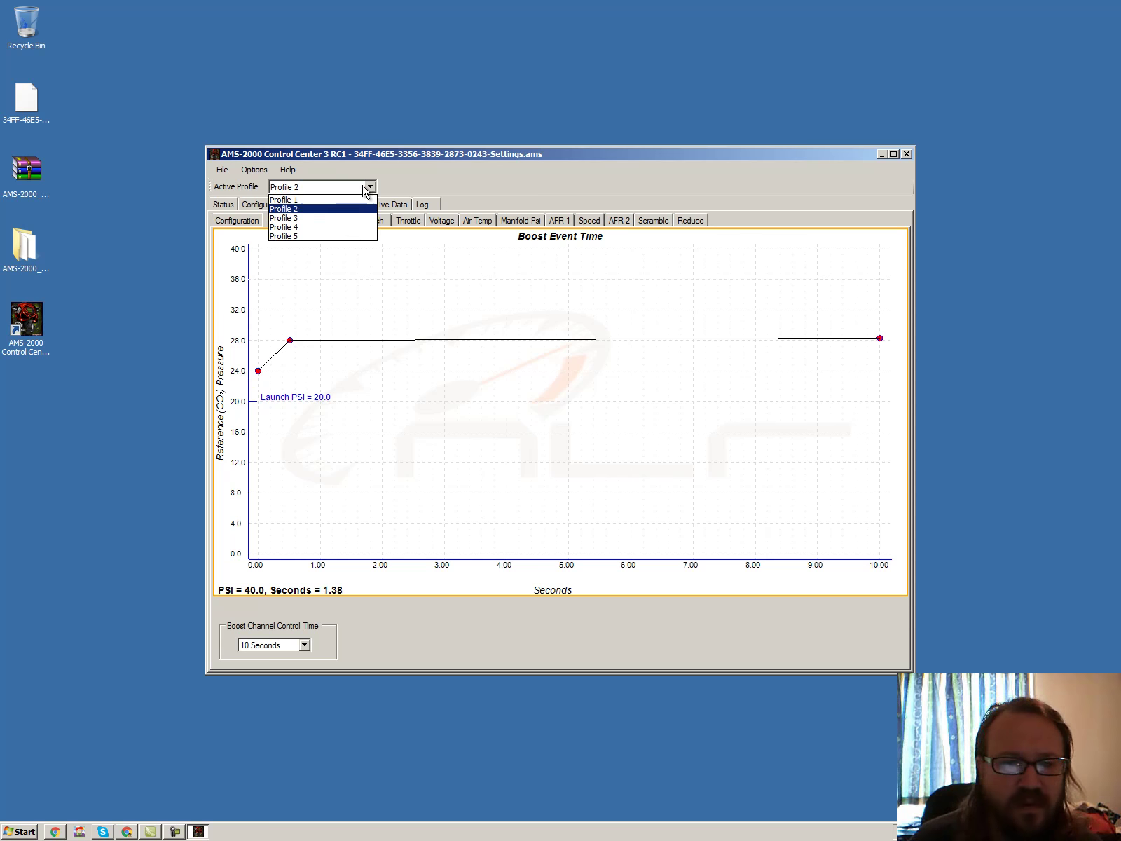
{"action": "left_click", "coordinate": [343, 218]}
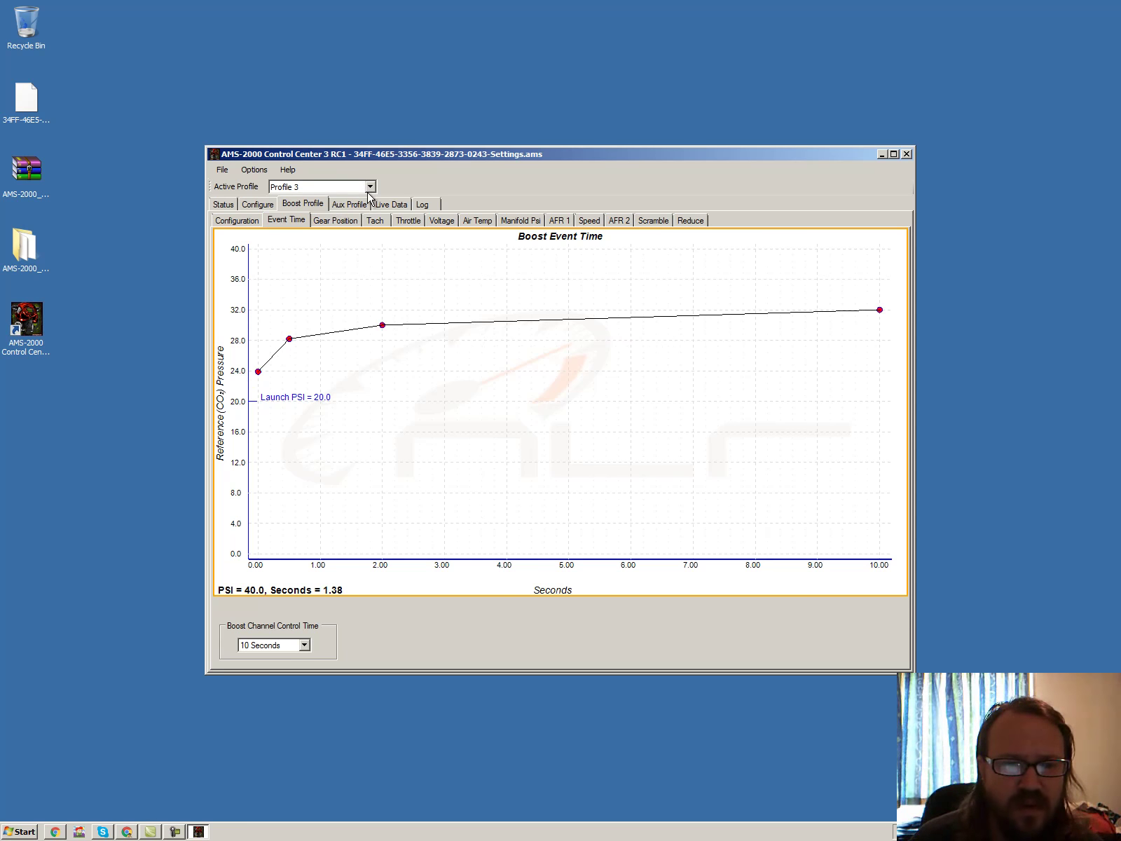
- In Profile 1's event time curve, raise the 1-second point to about 22.6 PSI and add a point at about 28.2 PSI, 2.27 seconds
{"action": "left_click", "coordinate": [370, 187]}
{"action": "left_click", "coordinate": [364, 199]}
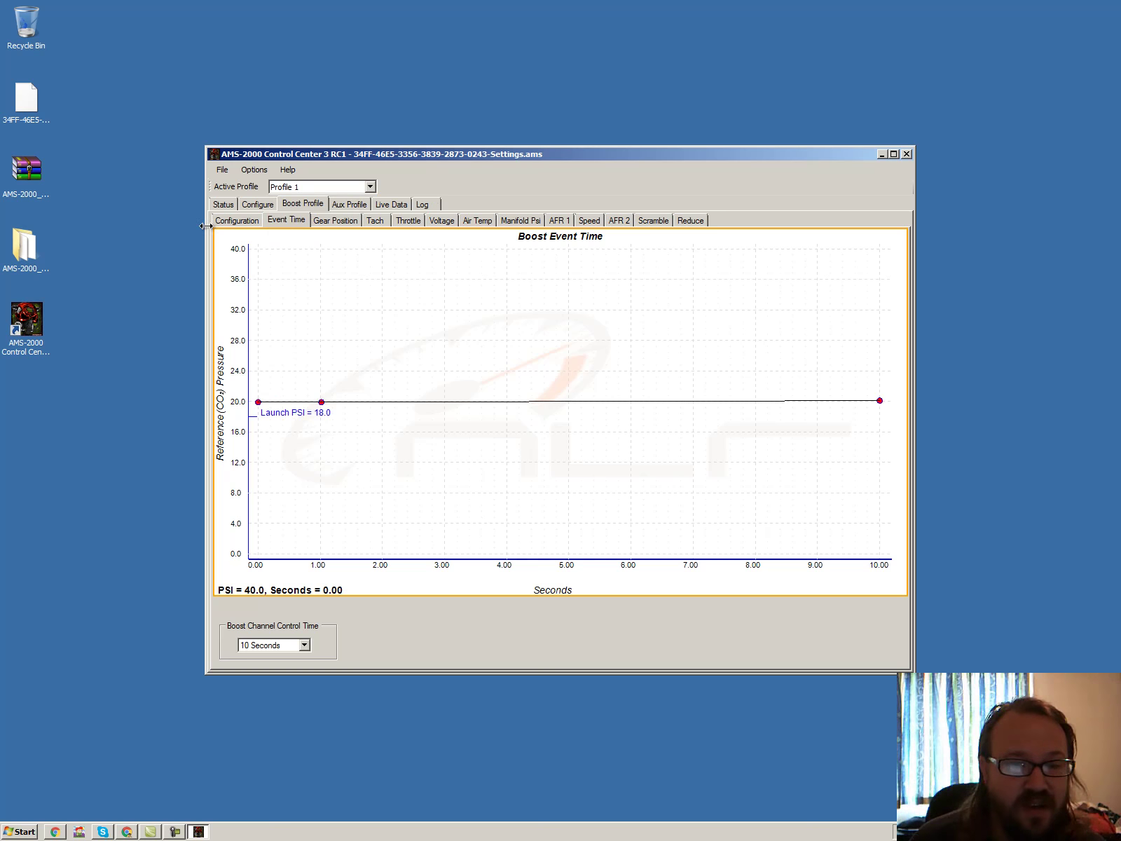
{"action": "mouse_move", "coordinate": [322, 404]}
{"action": "left_mouse_down"}
{"action": "mouse_move", "coordinate": [321, 360]}
{"action": "mouse_move", "coordinate": [322, 384]}
{"action": "left_mouse_up"}
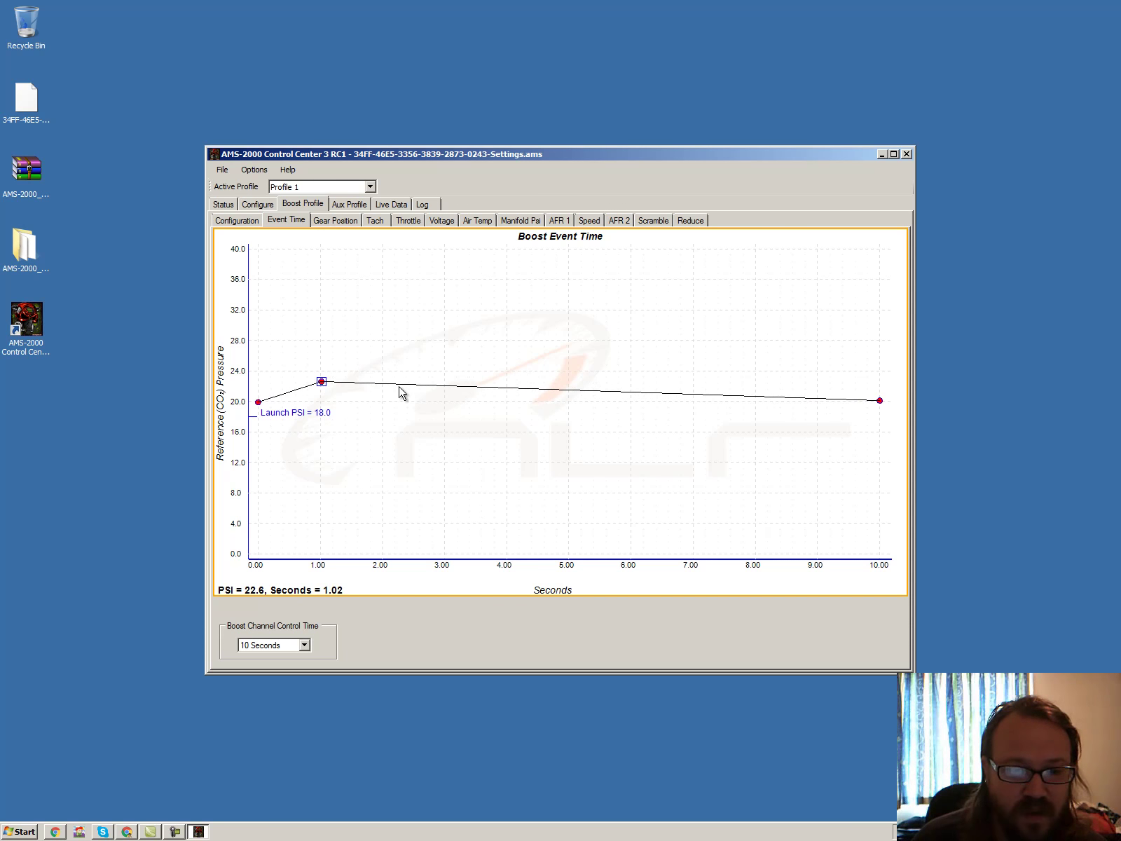
{"action": "left_click_drag", "start_coordinate": [397, 386], "coordinate": [398, 340]}
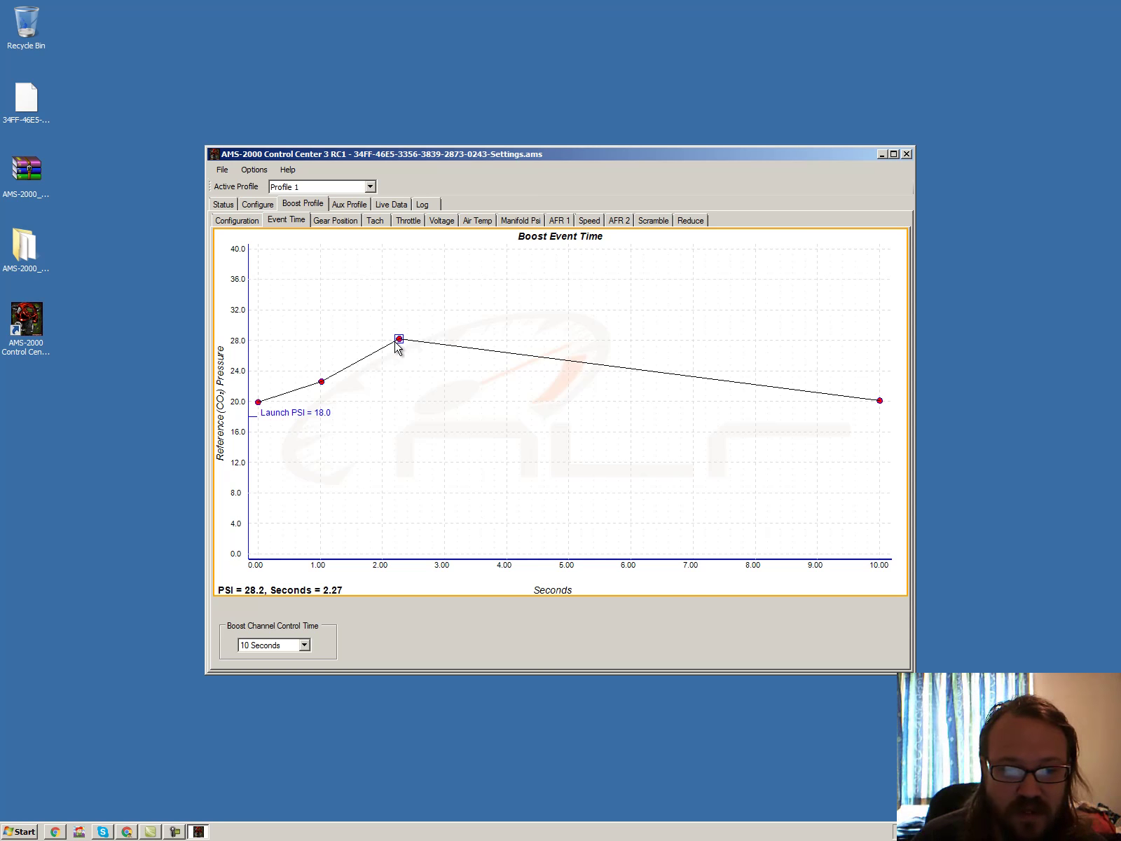
- Delete the 28.2 PSI point at 2.27 seconds from Profile 1's Boost Event Time curve and confirm the deletion
{"action": "right_click", "coordinate": [400, 342]}
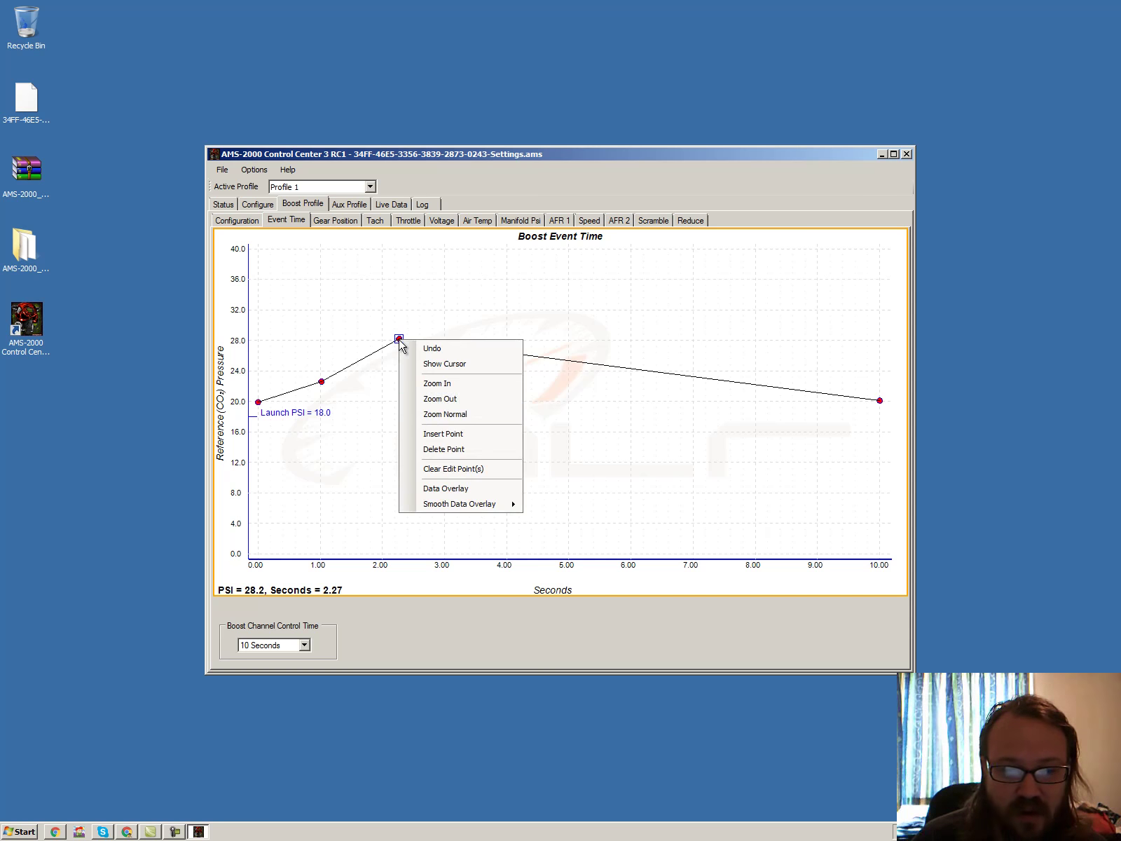
{"action": "left_click", "coordinate": [446, 448]}
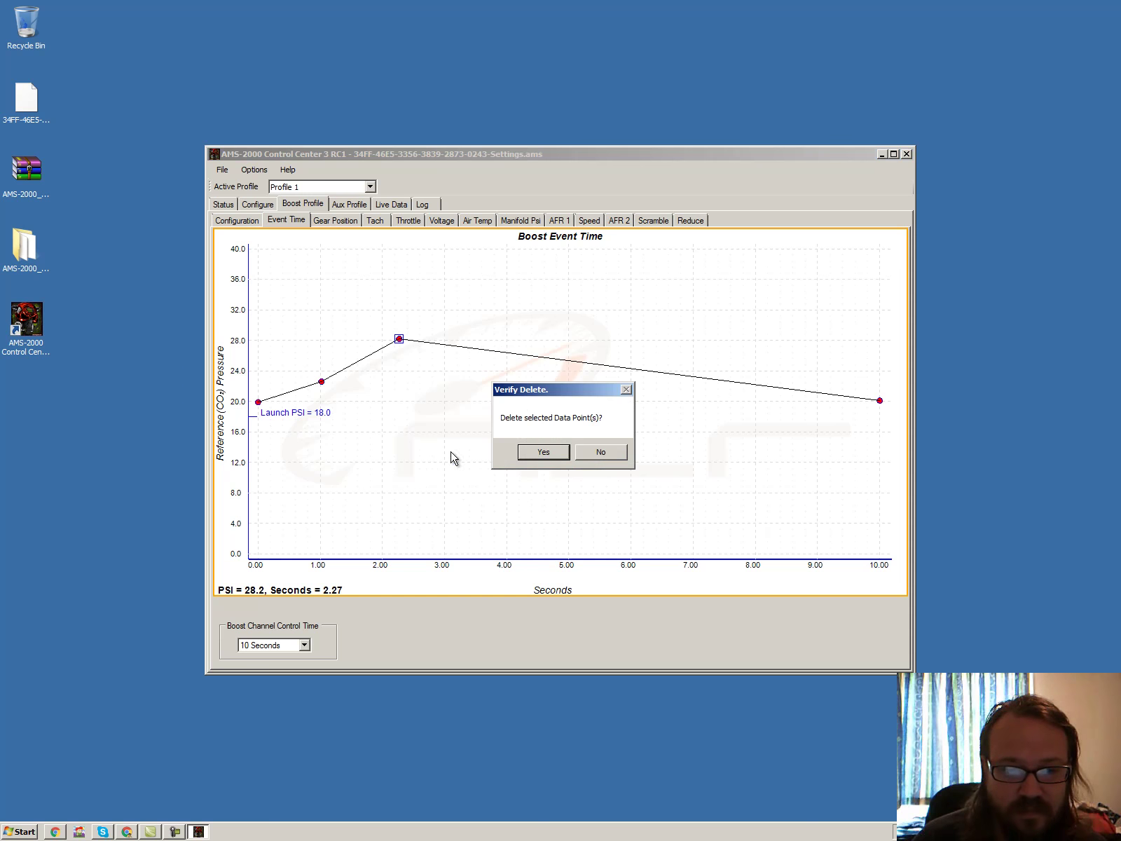
{"action": "left_click", "coordinate": [532, 456]}
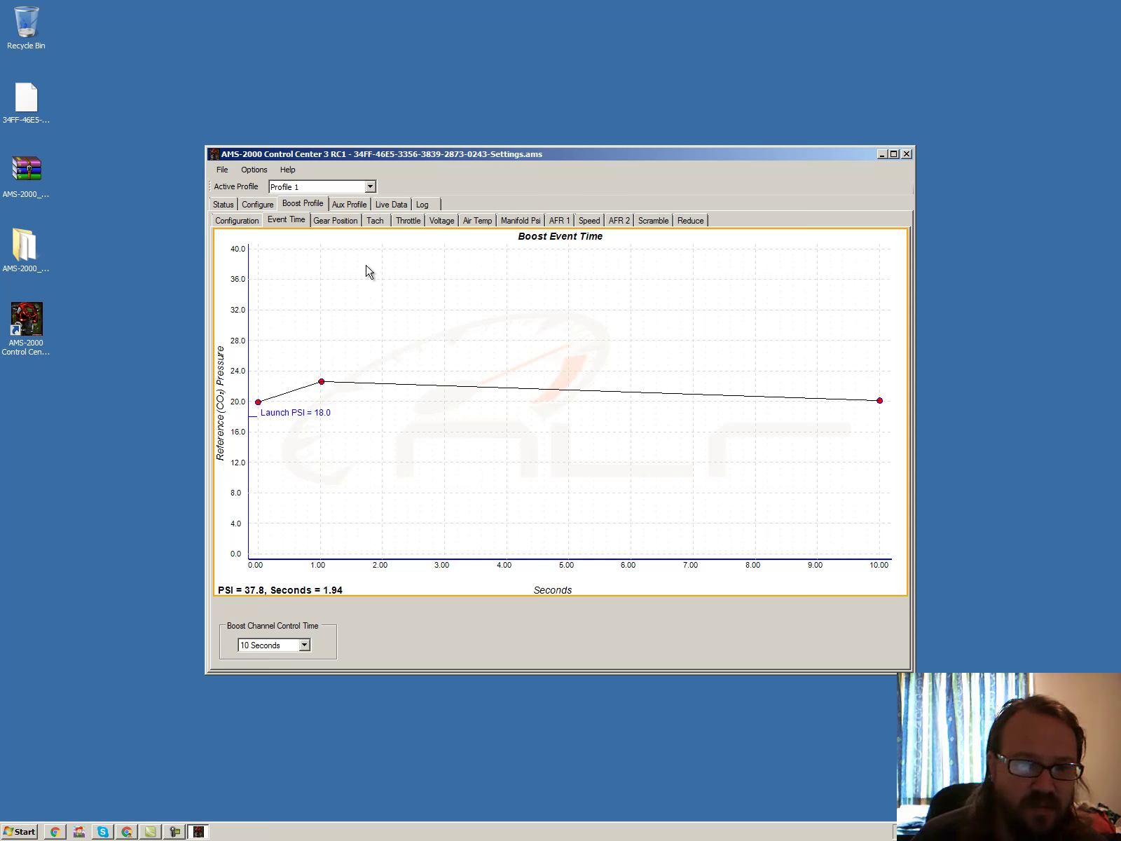
- Save the user data as a new AMS file on the desktop, adding "-edited" after "Settings" in the existing file name
{"action": "left_click", "coordinate": [222, 170]}
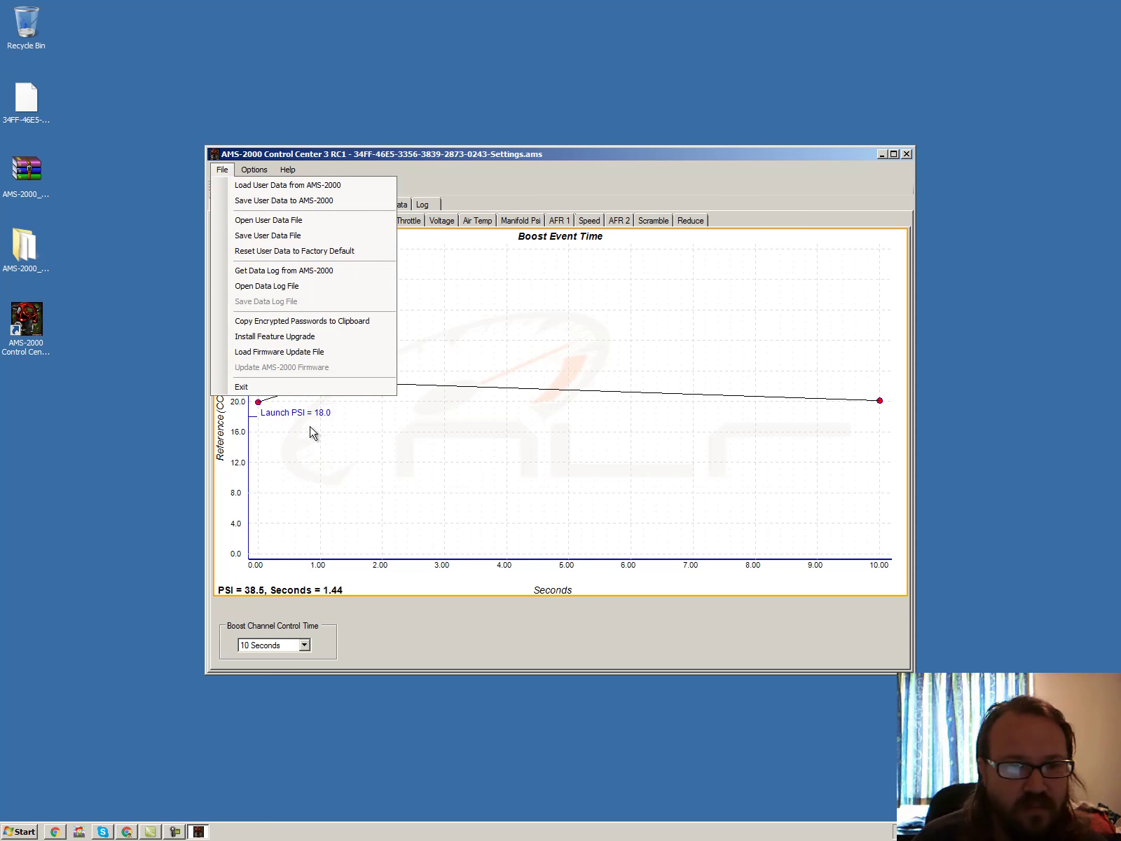
{"action": "left_click", "coordinate": [278, 237]}
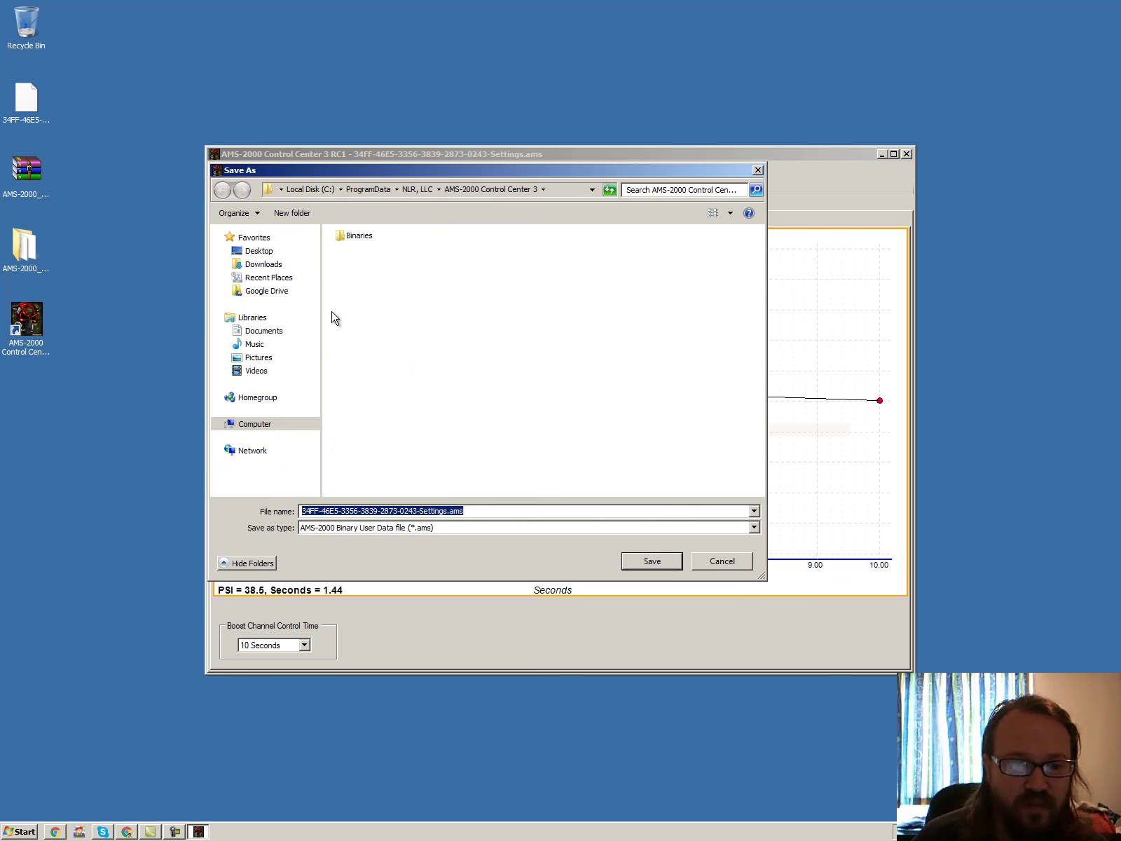
{"action": "left_click", "coordinate": [246, 253]}
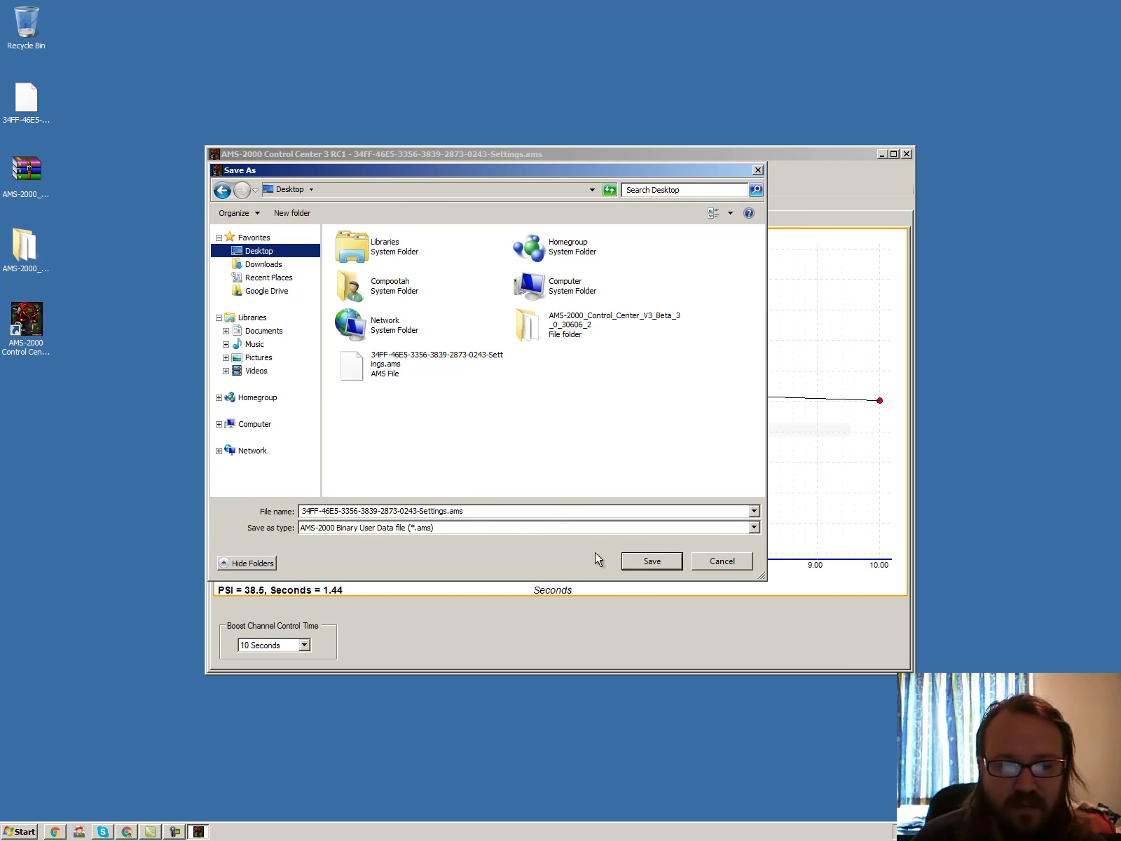
{"action": "left_click", "coordinate": [449, 511]}
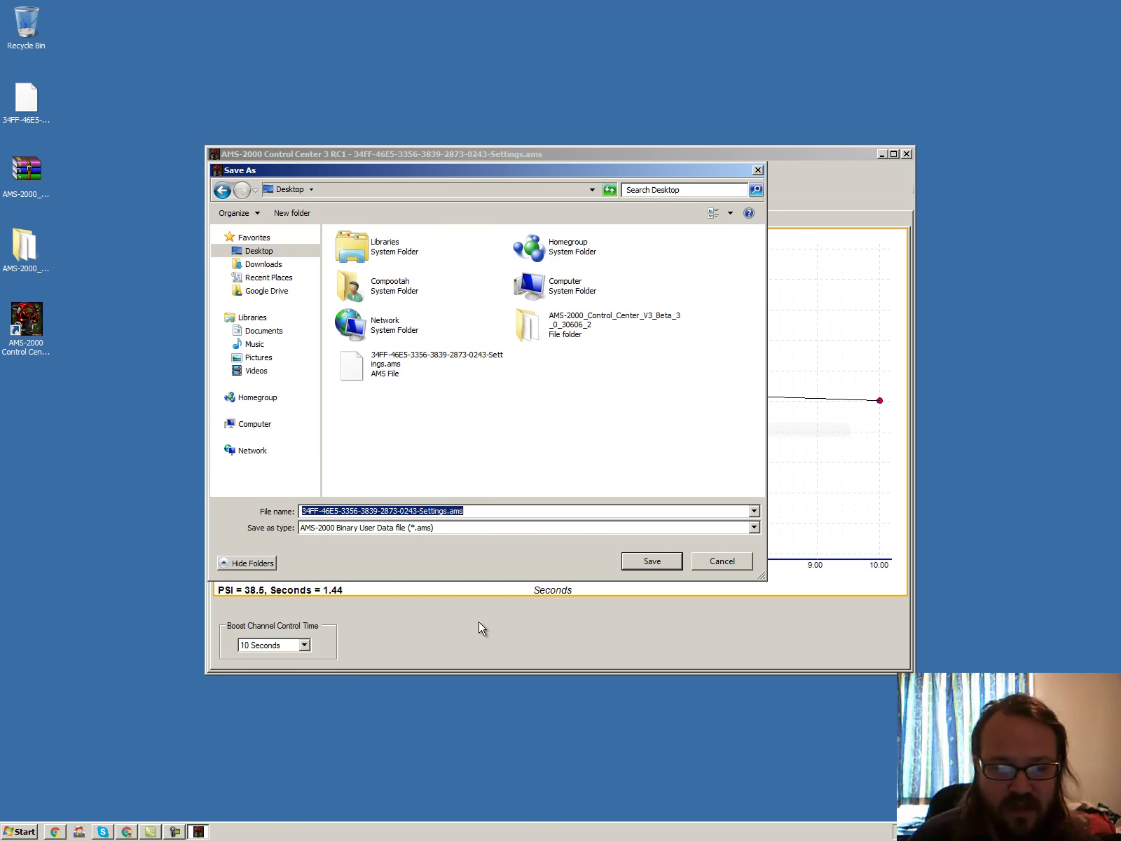
{"action": "key", "text": "End"}
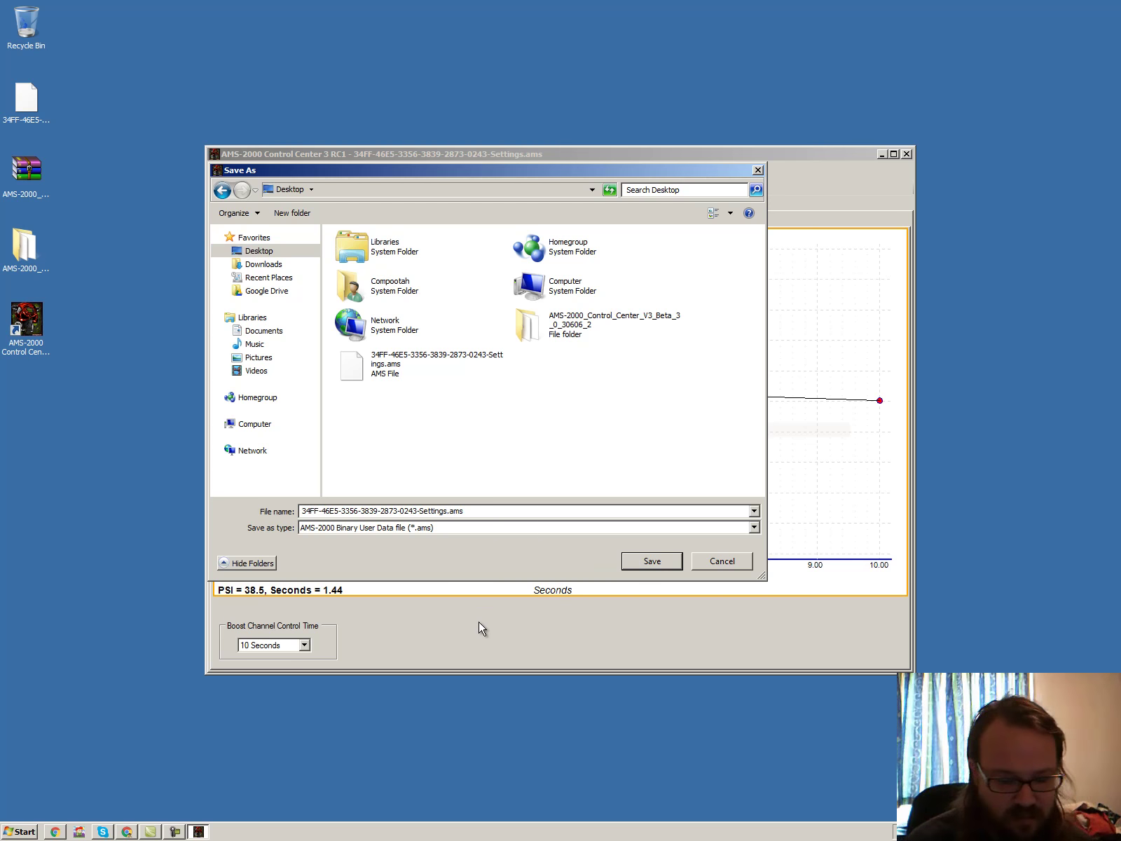
{"action": "type", "text": "-edited"}
{"action": "key", "text": "Return"}
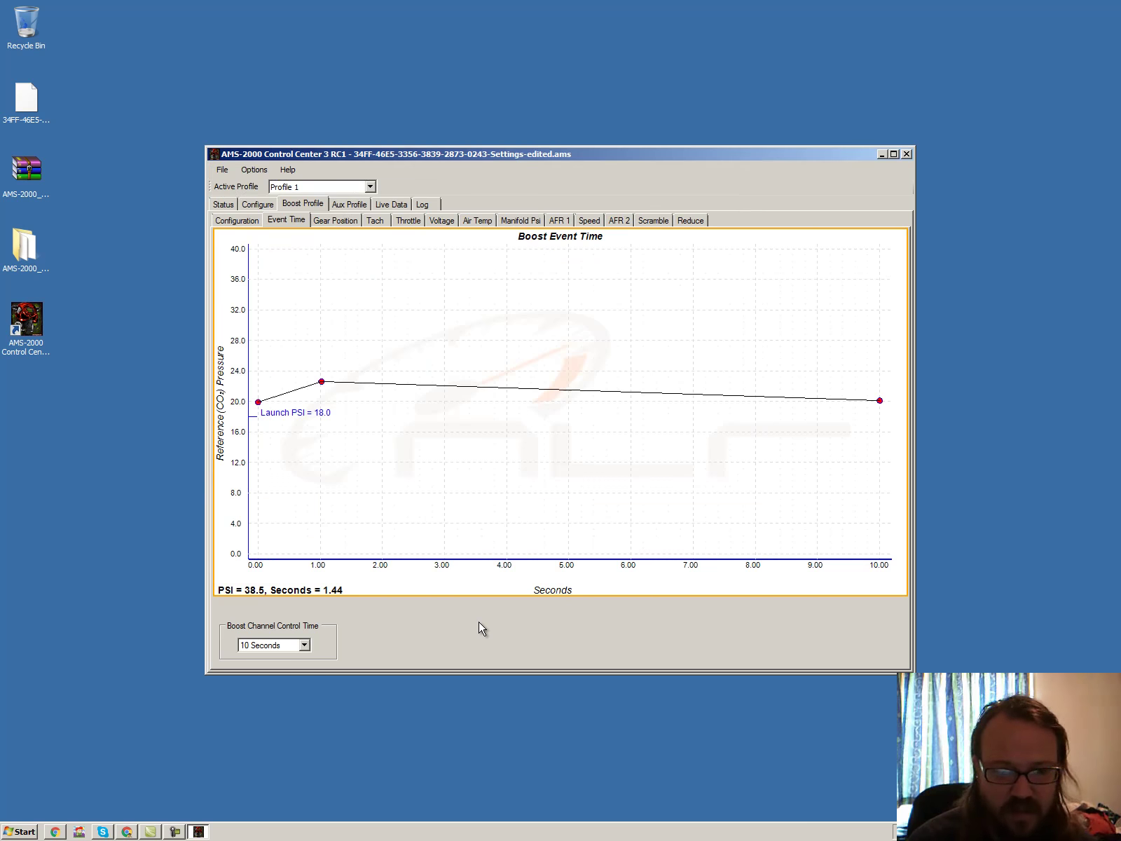
- Move the program window away from the desktop icons and exit the program
{"action": "left_click_drag", "start_coordinate": [291, 156], "coordinate": [439, 161]}
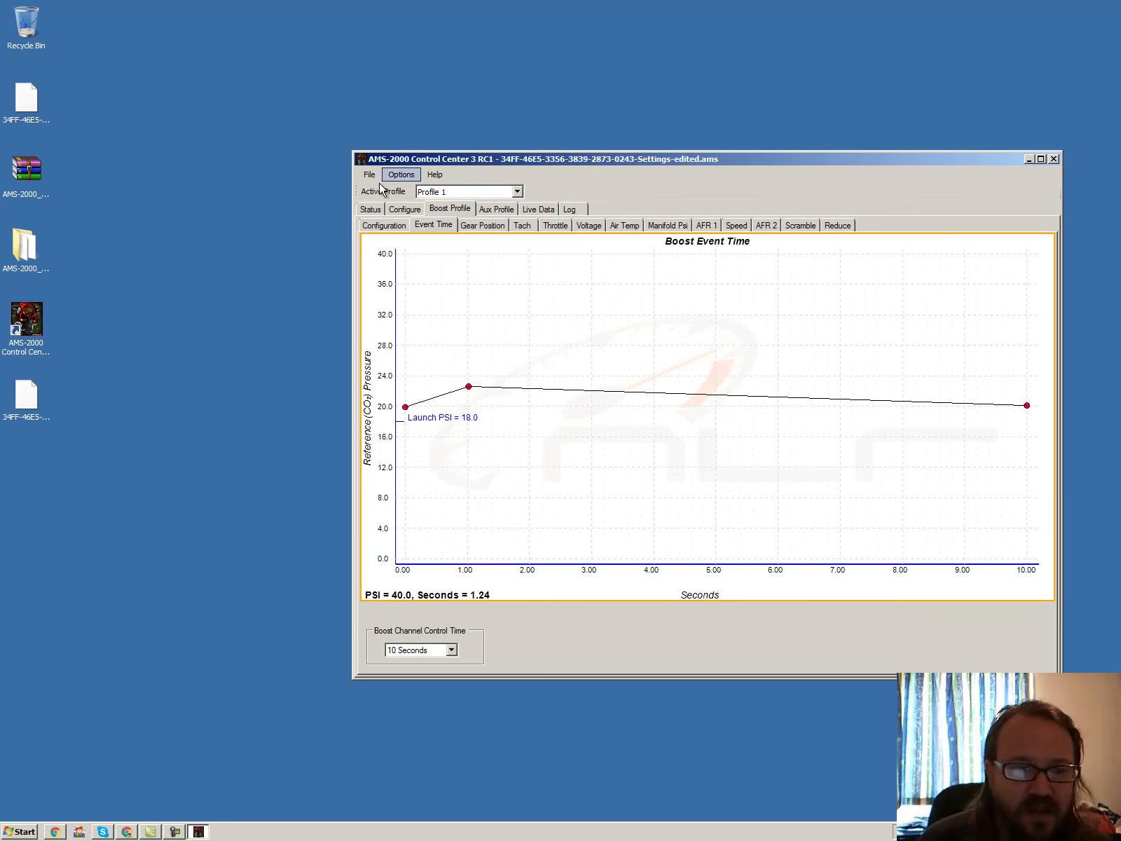
{"action": "left_click", "coordinate": [367, 176]}
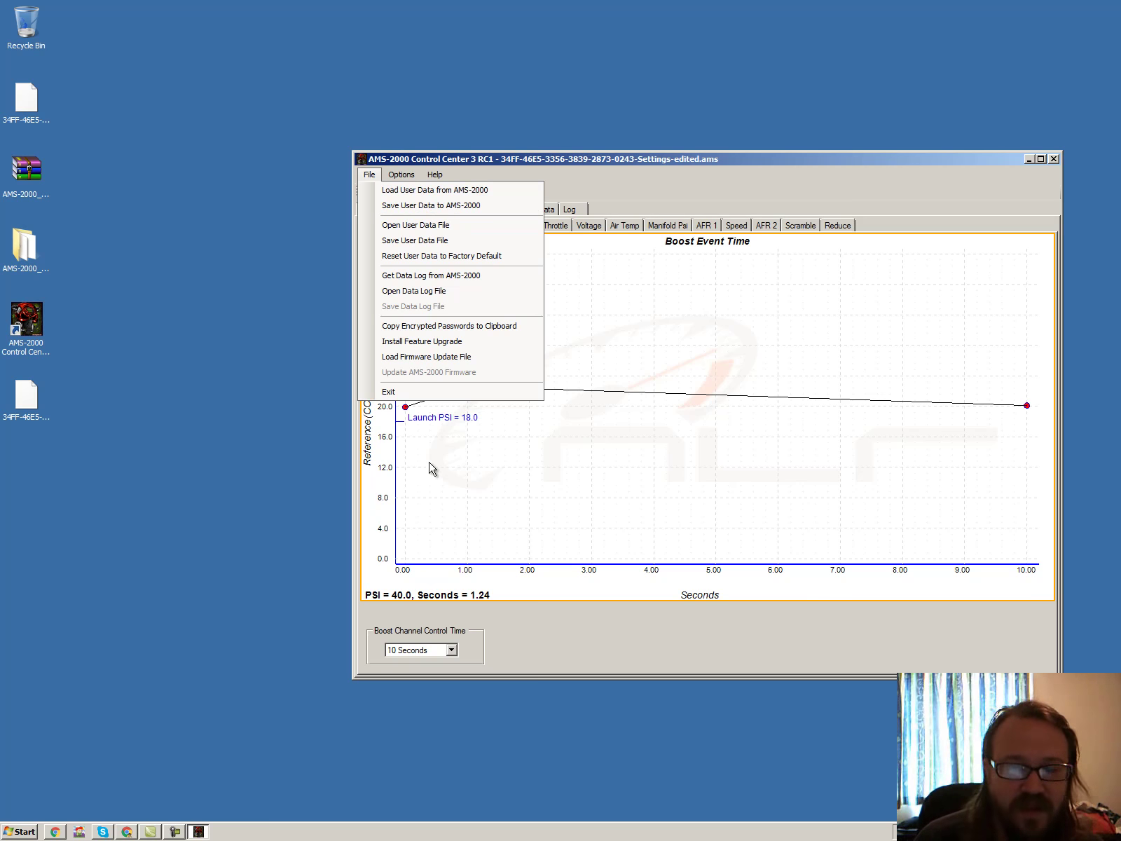
{"action": "left_click", "coordinate": [405, 394]}
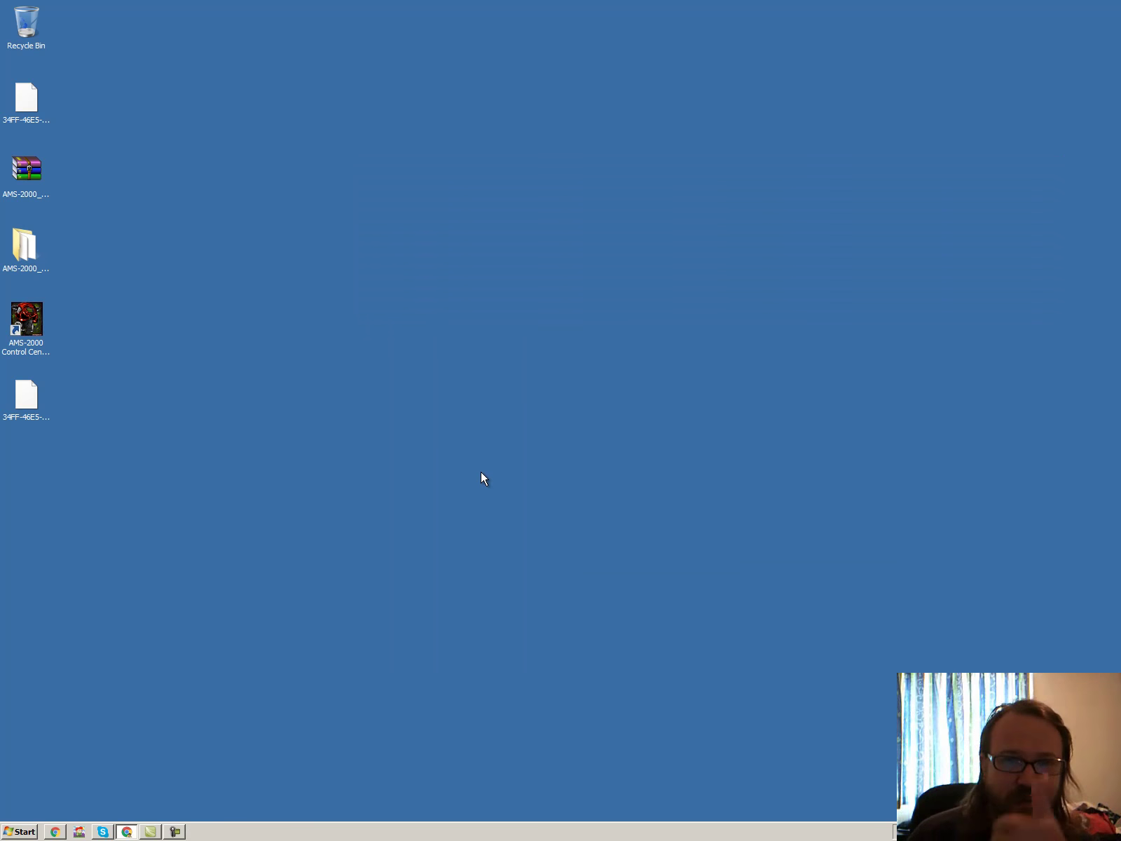